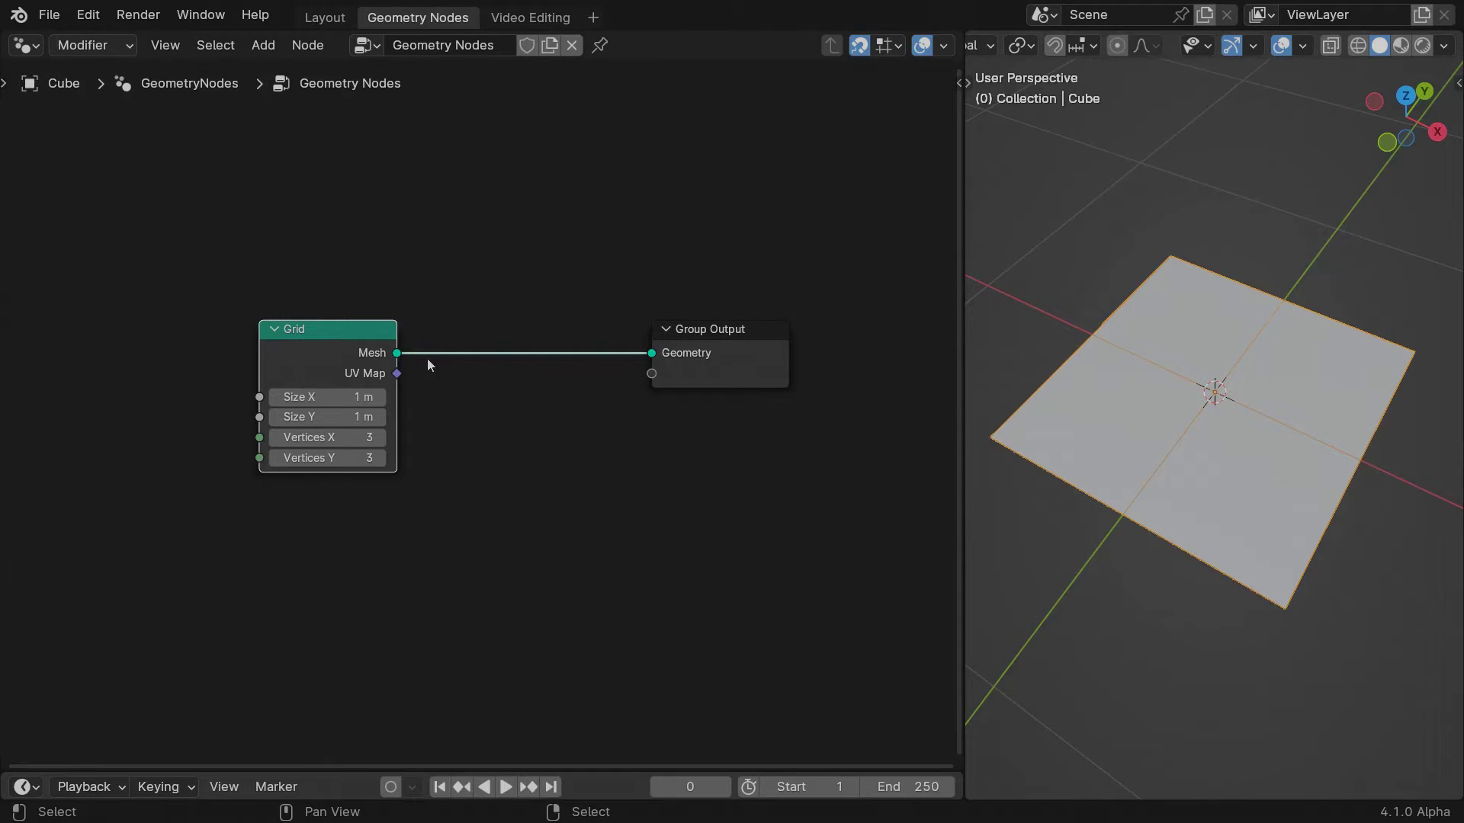
Set the Grid's X and Y vertices to 30 and insert a Set Position node between Grid and Group Output
{"action": "left_click_drag", "start_coordinate": [335, 438], "coordinate": [334, 458]}
{"action": "left_click_drag", "start_coordinate": [397, 354], "coordinate": [447, 336]}
{"action": "type", "text": "set pos"}
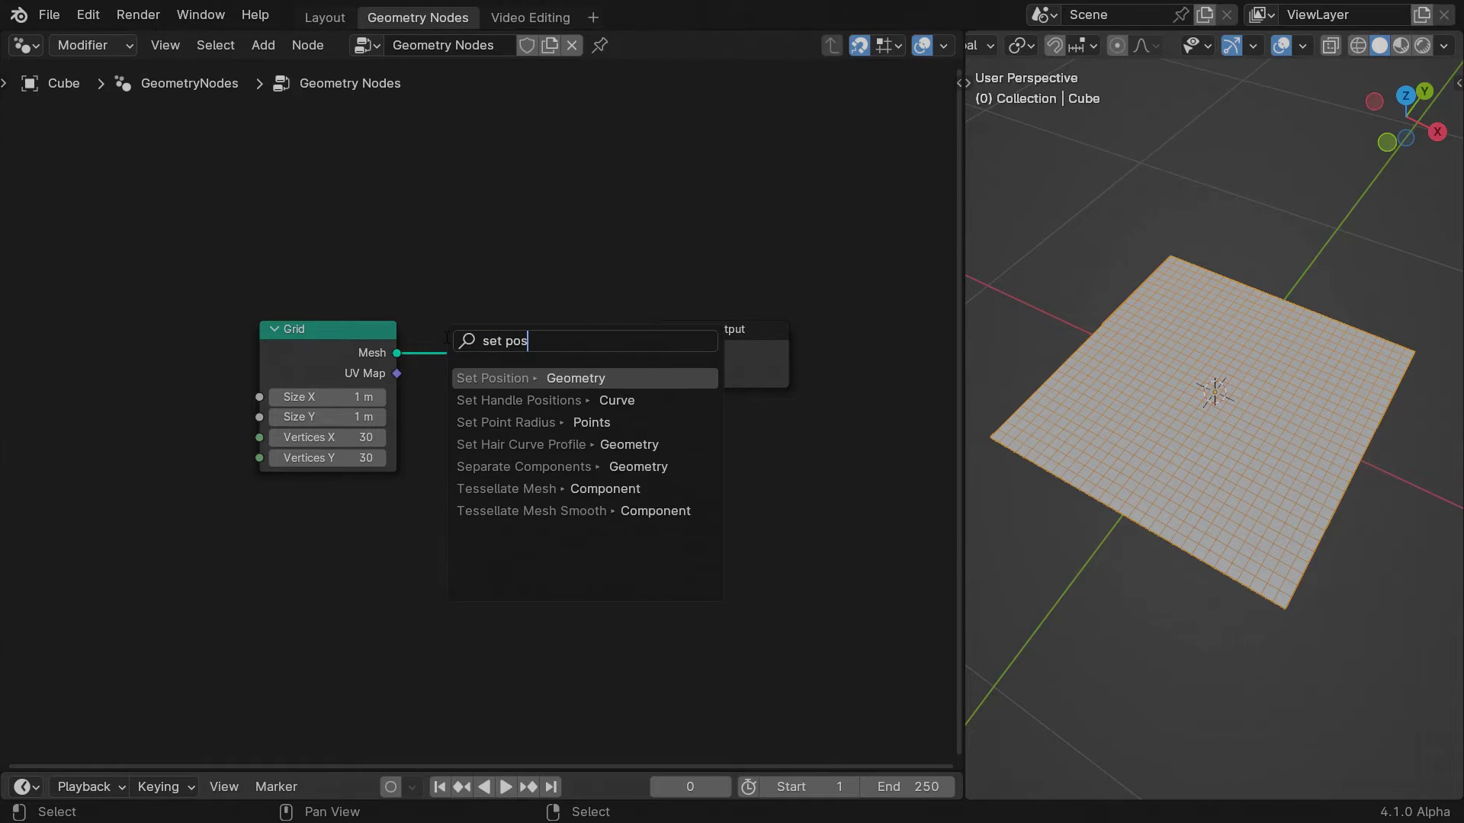
{"action": "key", "text": "Return"}
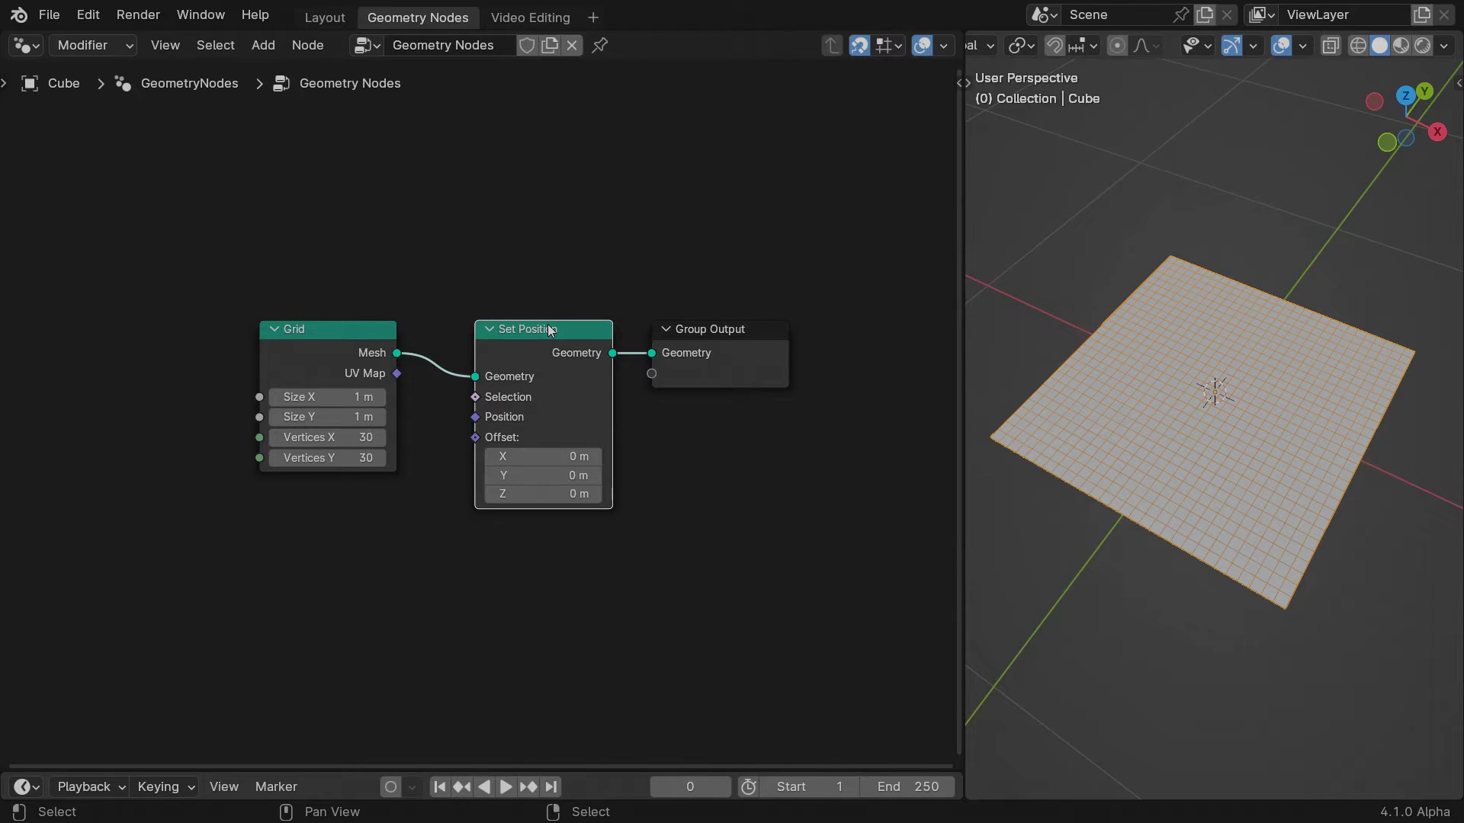
Add a Combine XYZ node feeding the Offset of the Set Position node
{"action": "left_click_drag", "start_coordinate": [475, 438], "coordinate": [368, 523]}
{"action": "type", "text": "combine"}
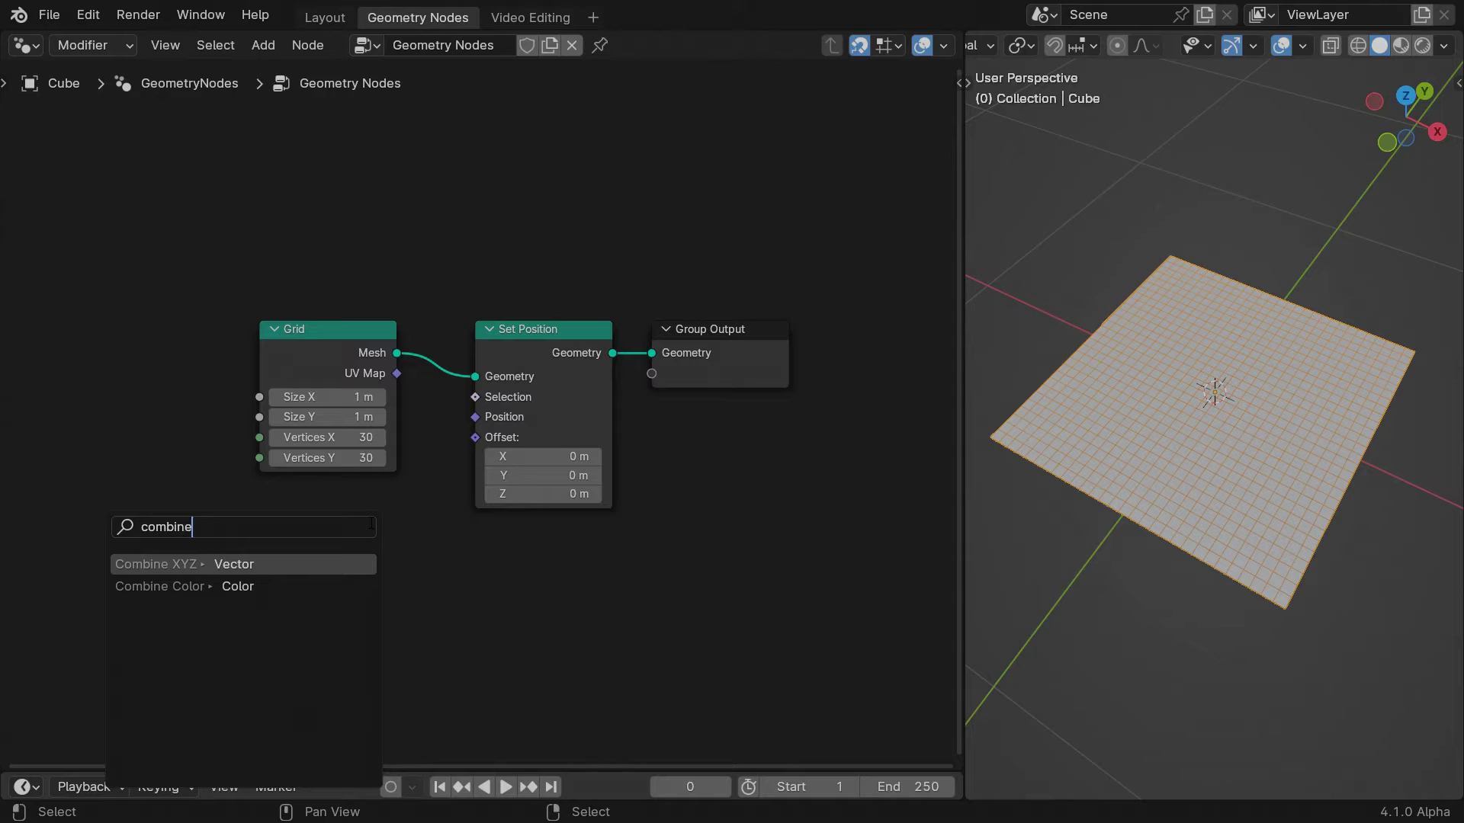
{"action": "key", "text": "Return"}
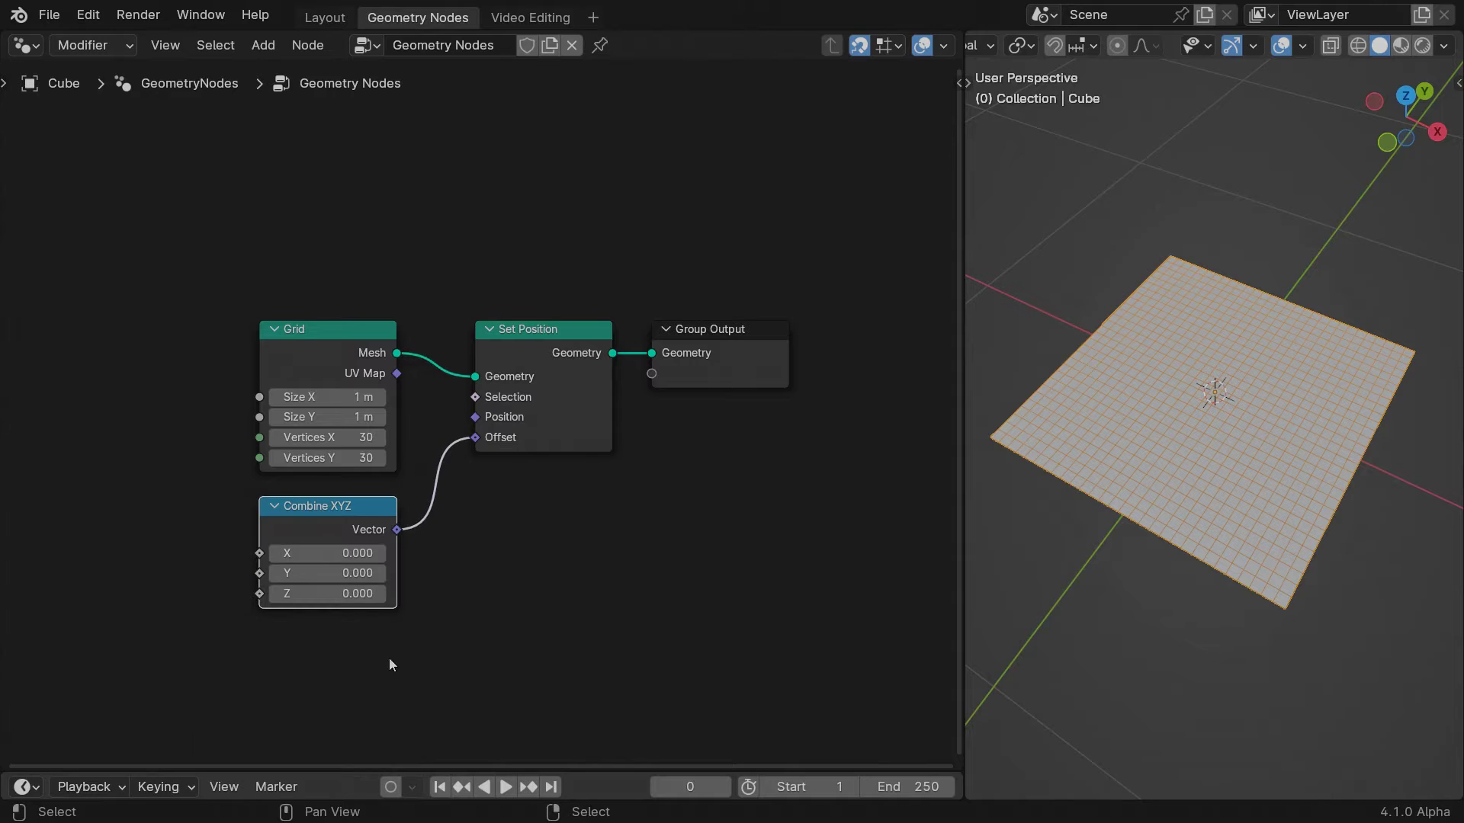
Add a Noise Texture node with its Fac output feeding the Z value of Combine XYZ
{"action": "middle_click_drag", "start_coordinate": [266, 694], "coordinate": [407, 507]}
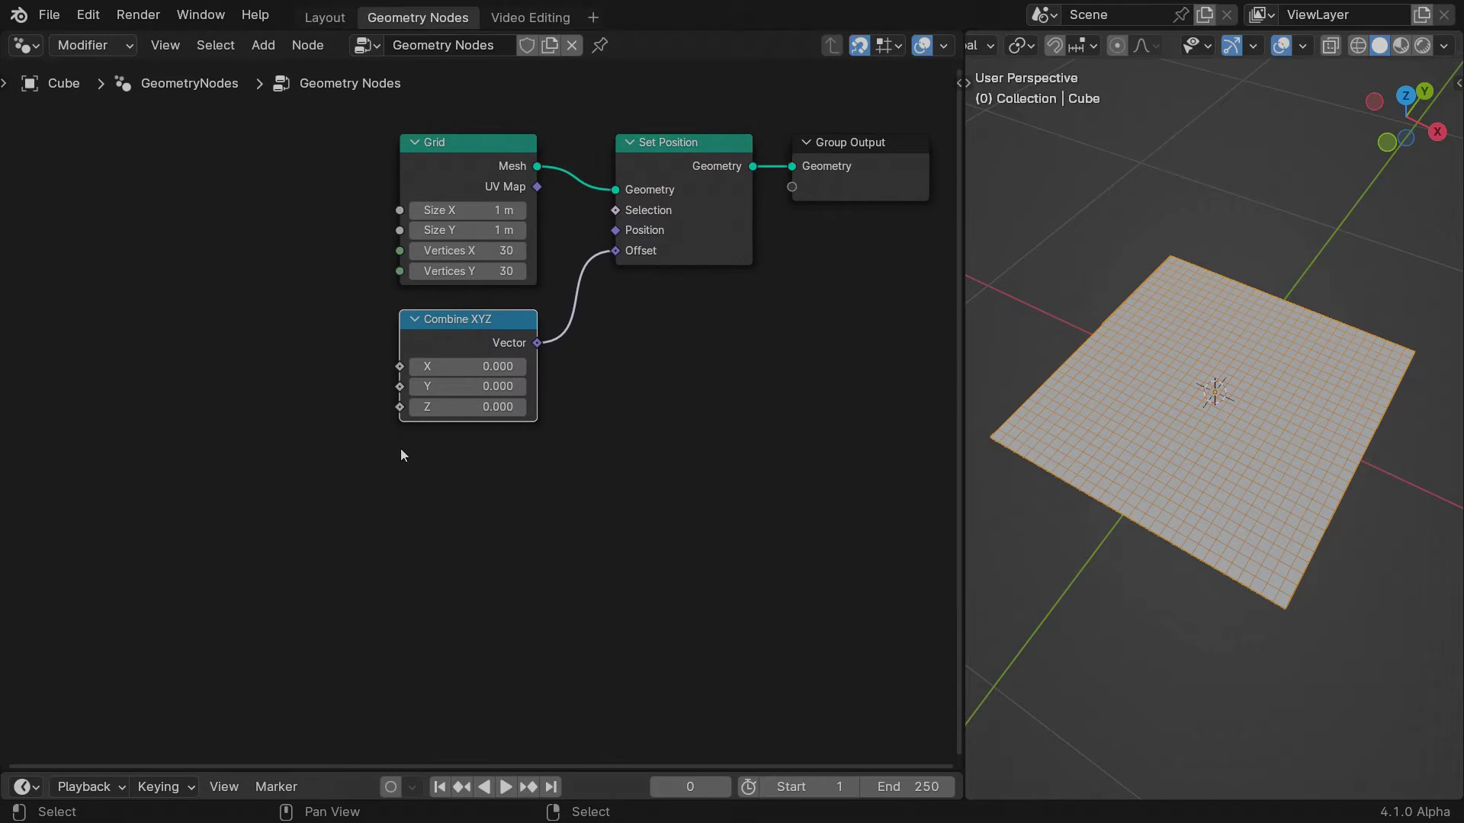
{"action": "left_click_drag", "start_coordinate": [399, 407], "coordinate": [353, 406]}
{"action": "type", "text": "noise"}
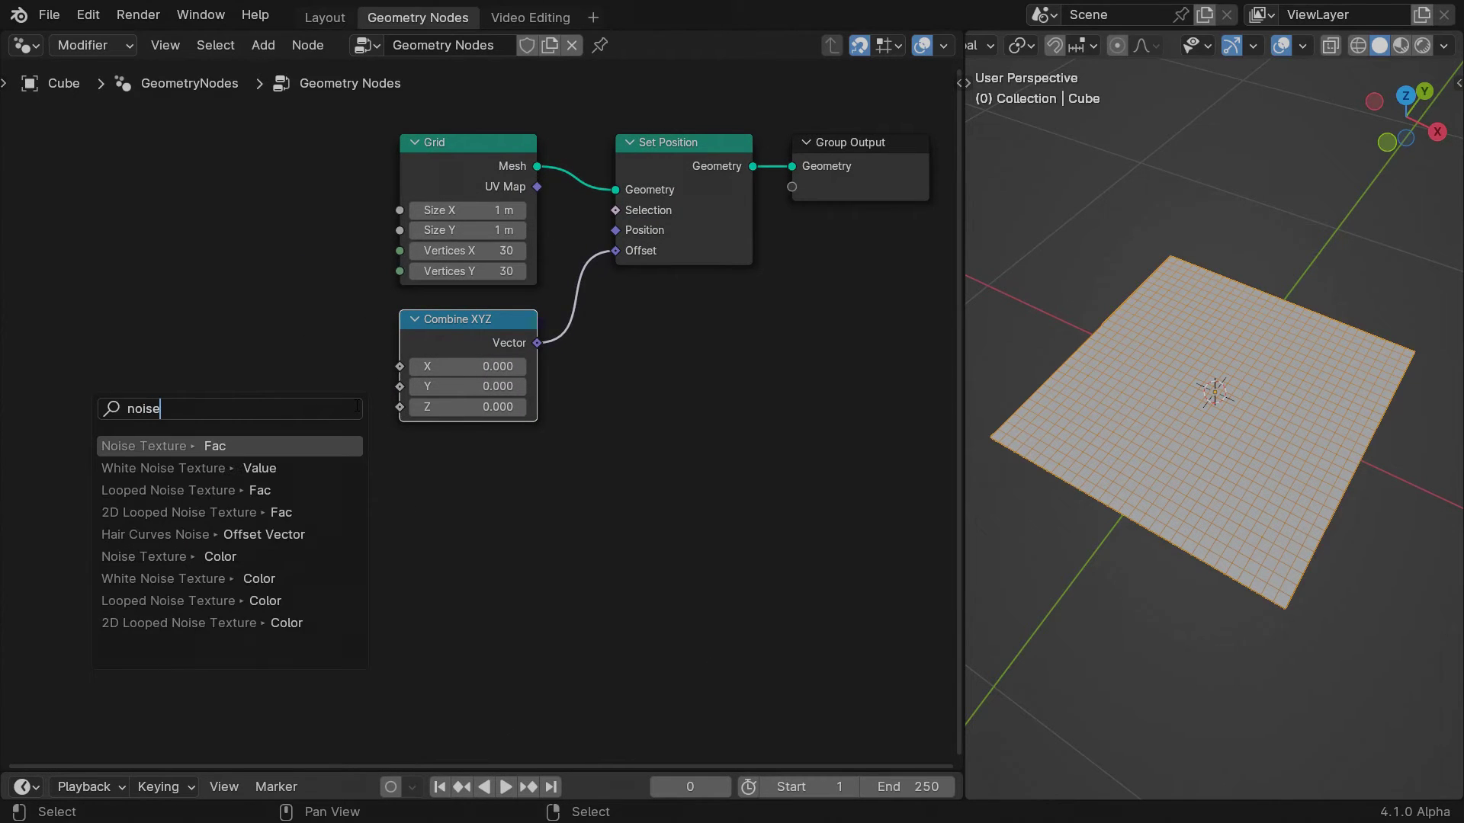
{"action": "key", "text": "Return"}
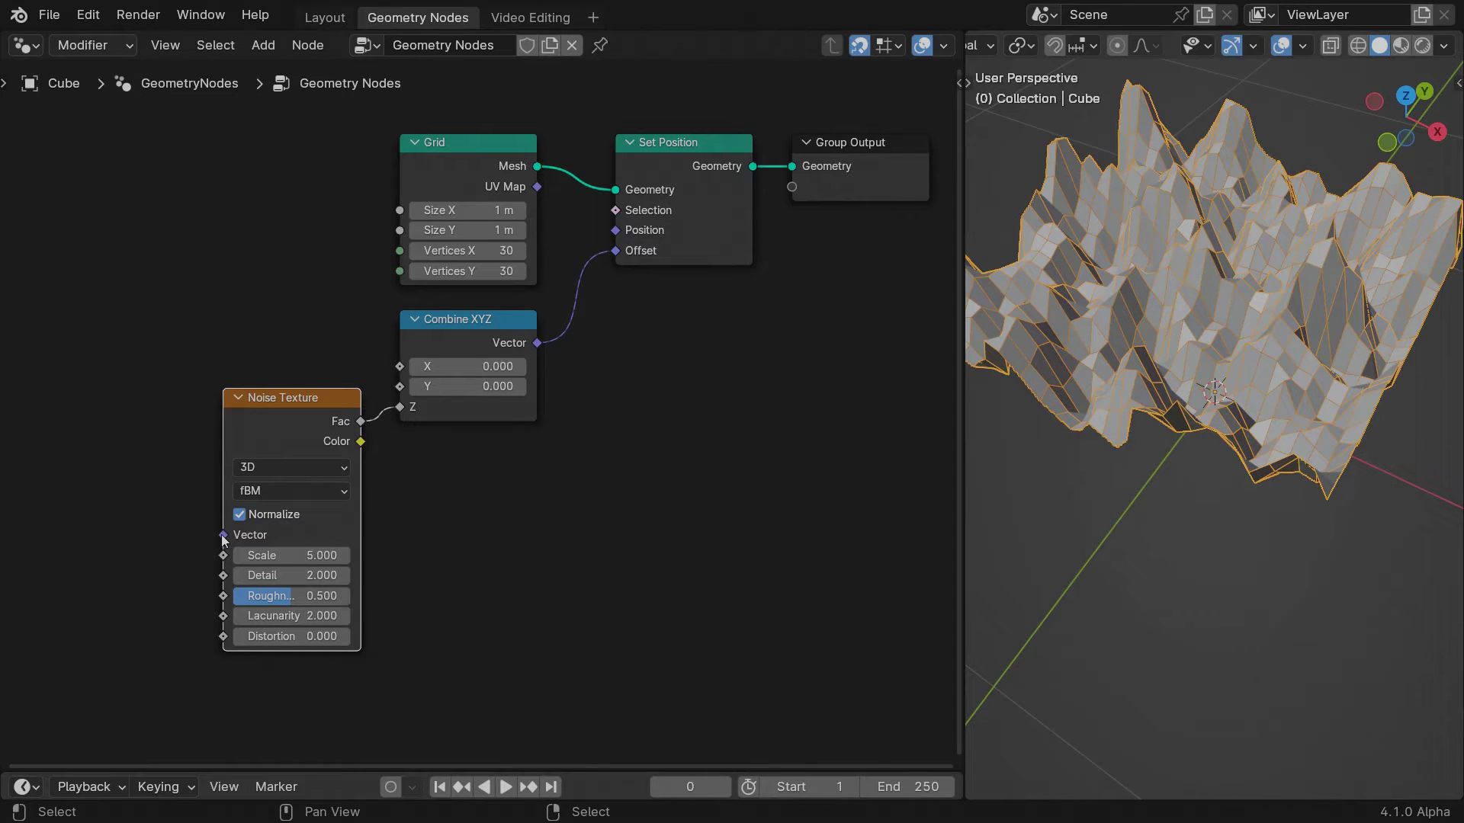
Add a Position node feeding the Vector input of the Noise Texture
{"action": "left_click_drag", "start_coordinate": [223, 536], "coordinate": [173, 520]}
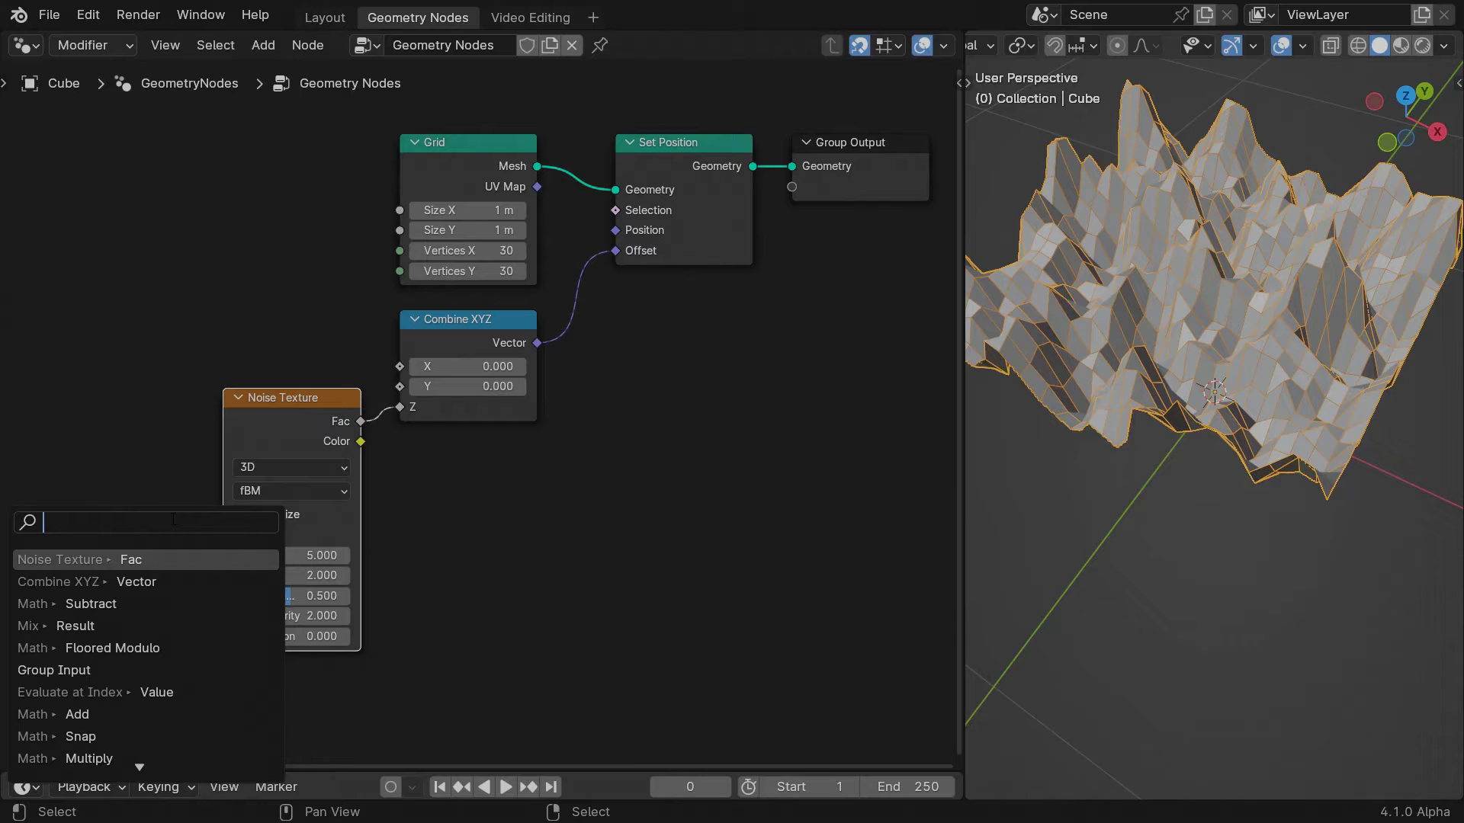
{"action": "type", "text": "pos"}
{"action": "key", "text": "Return"}
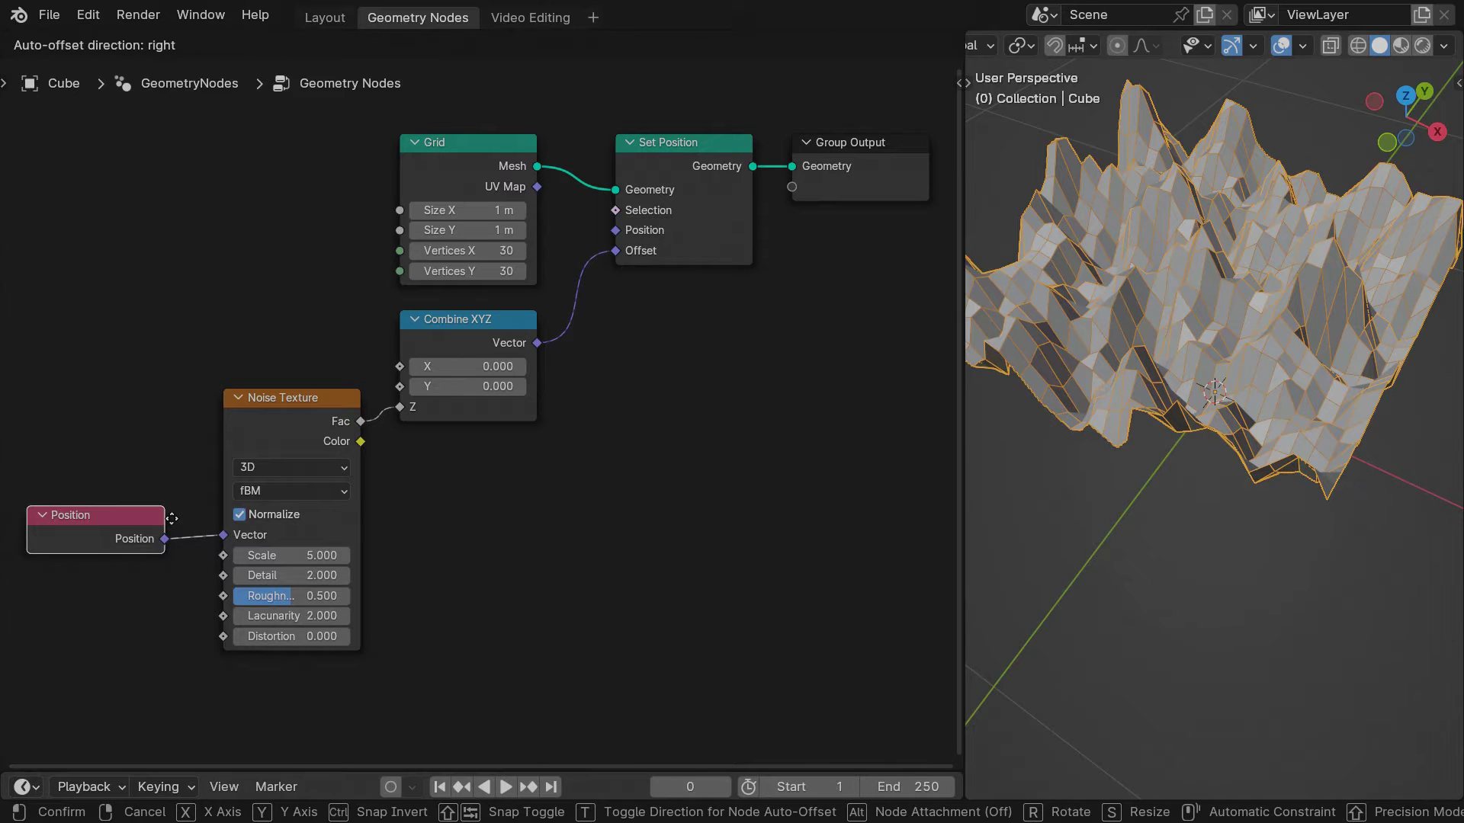
{"action": "left_click", "coordinate": [171, 518]}
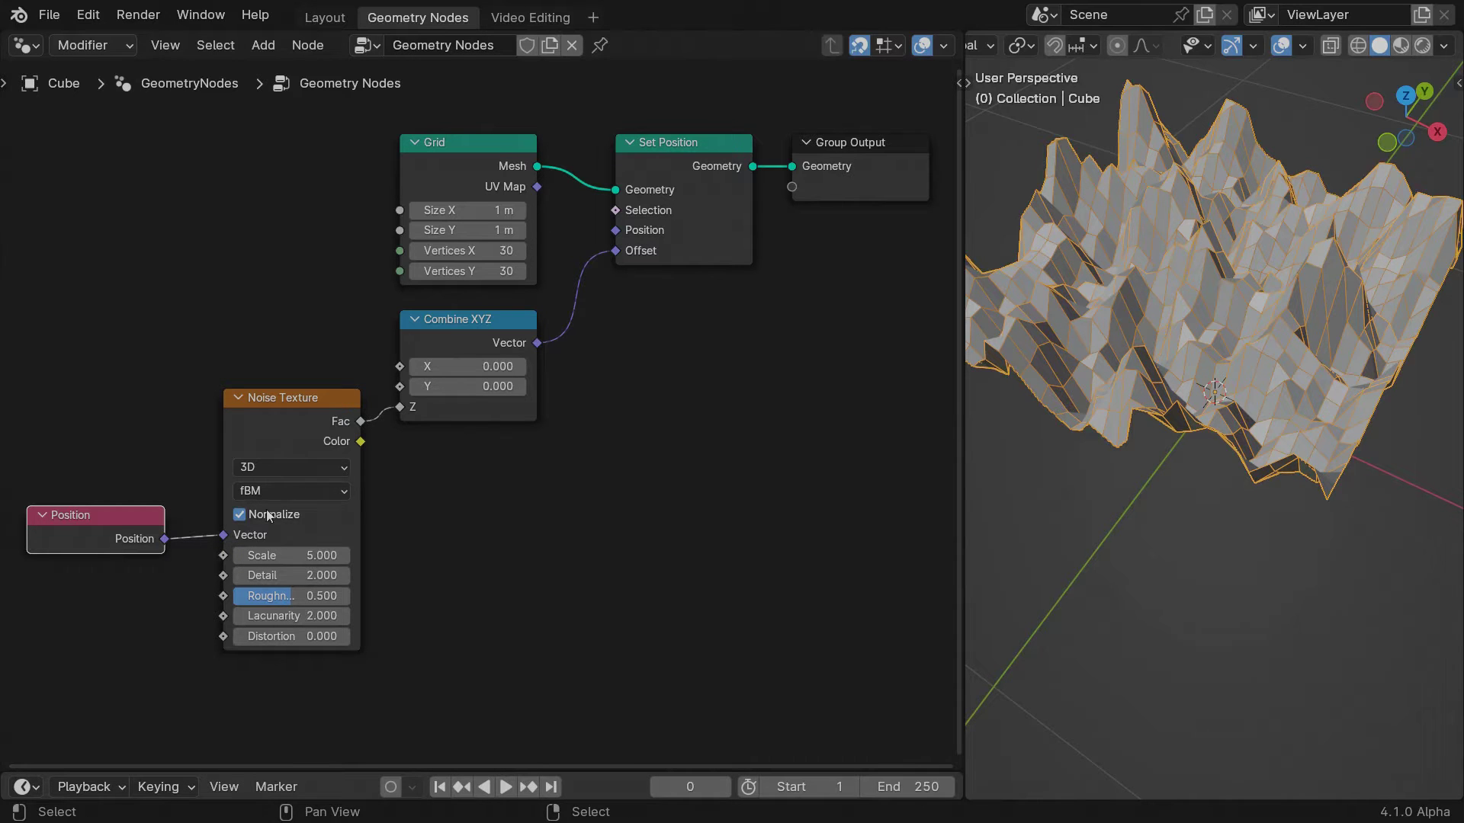
Set the Noise Texture's Scale to 1
{"action": "left_click", "coordinate": [308, 555]}
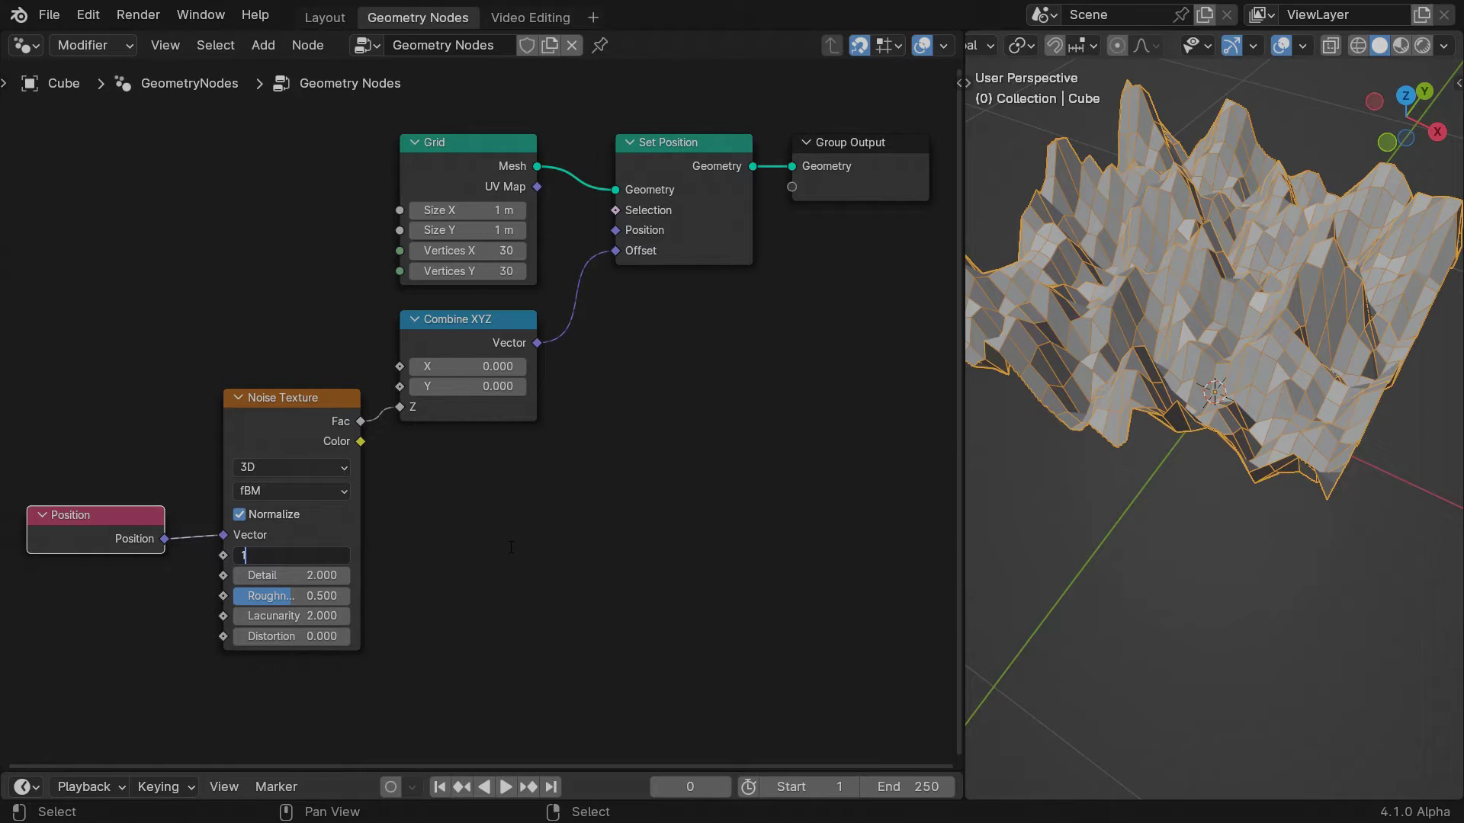
{"action": "type", "text": "1"}
{"action": "key", "text": "Return"}
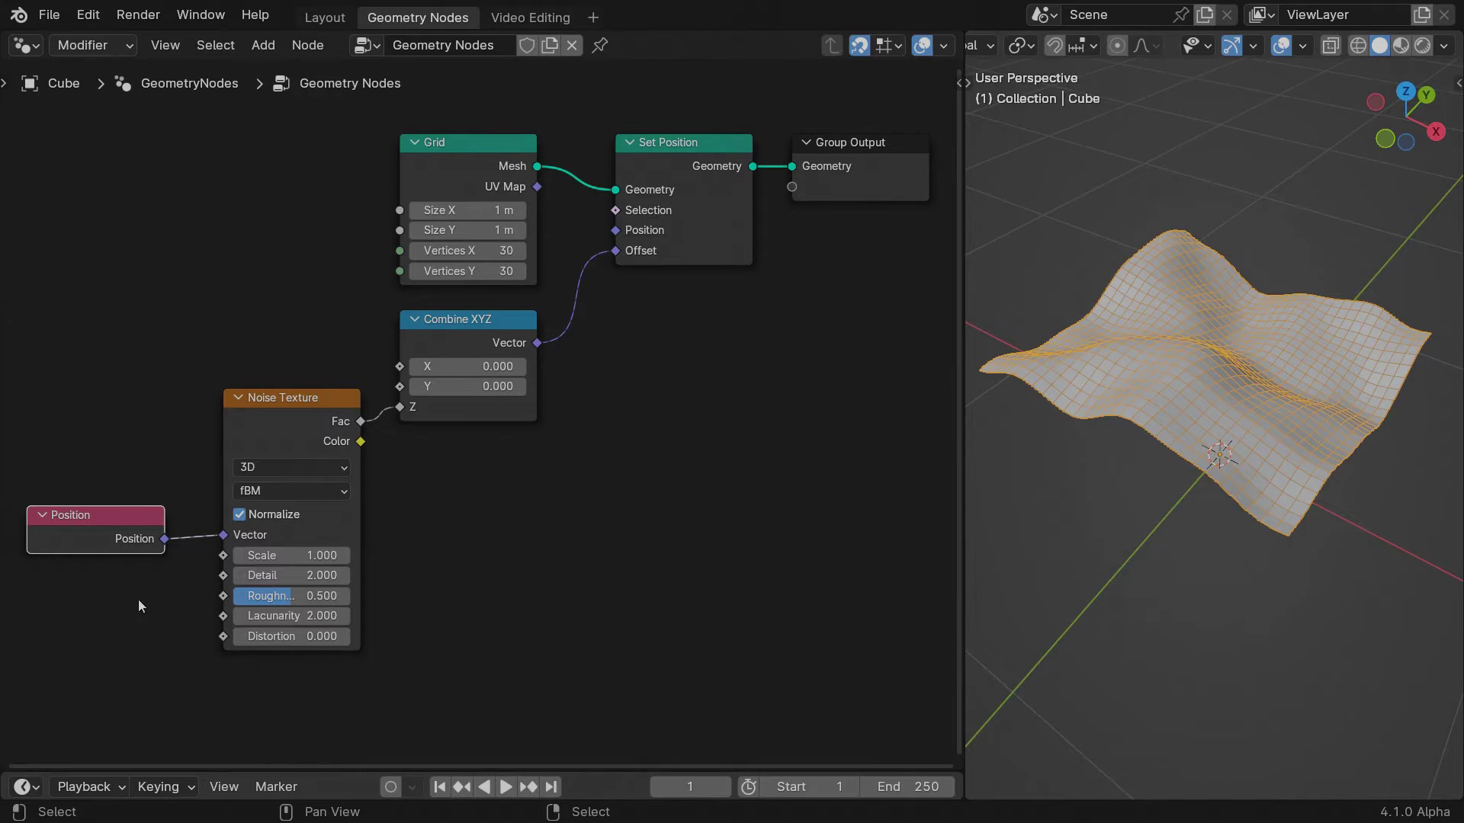
Insert a Vector Rotate node between Position and Noise Texture and try out different values for its Angle
{"action": "middle_click_drag", "start_coordinate": [133, 526], "coordinate": [423, 477]}
{"action": "left_click_drag", "start_coordinate": [423, 478], "coordinate": [348, 467]}
{"action": "type", "text": "vec"}
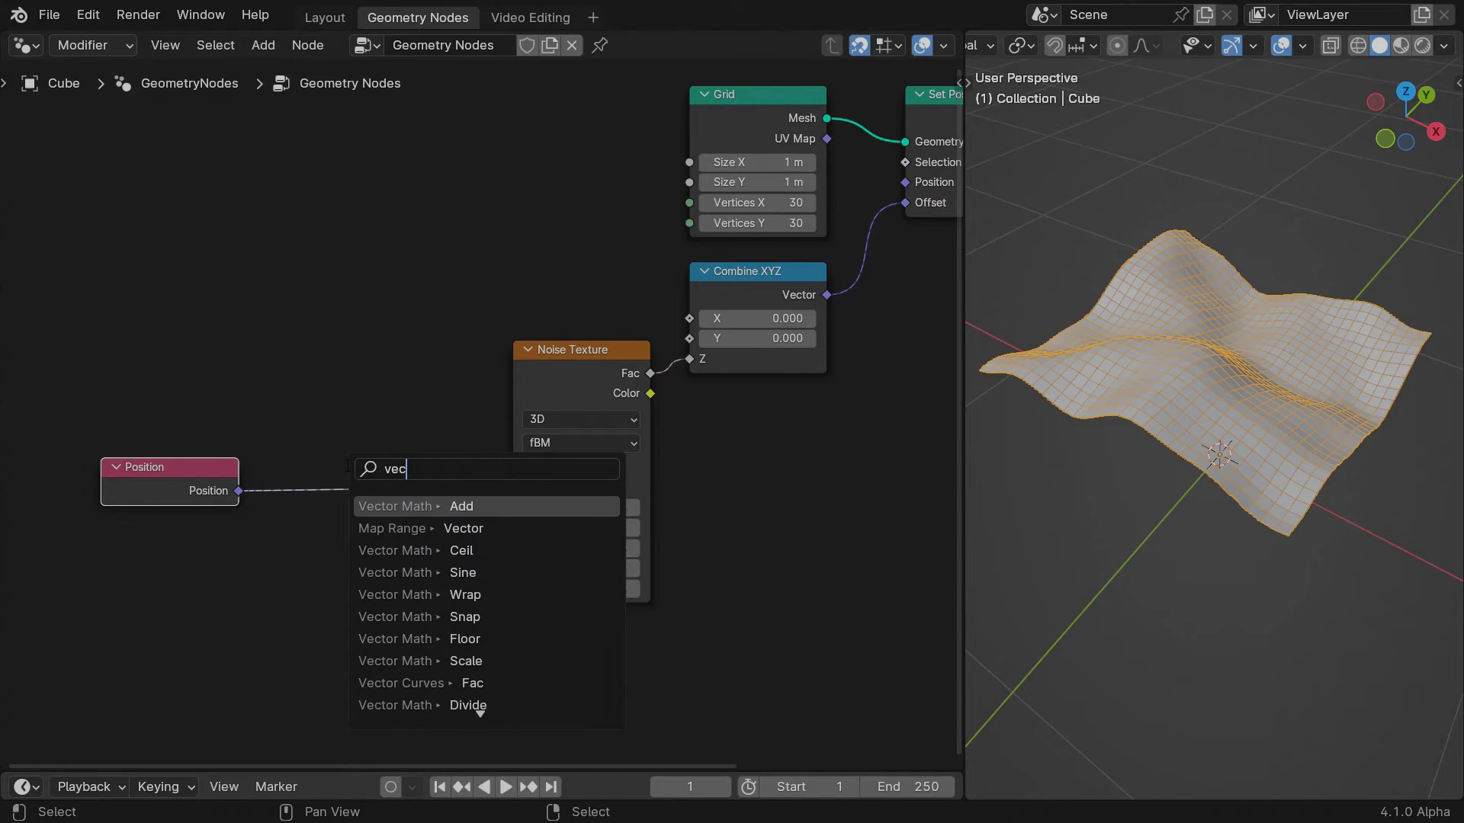
{"action": "type", "text": "tor rotate"}
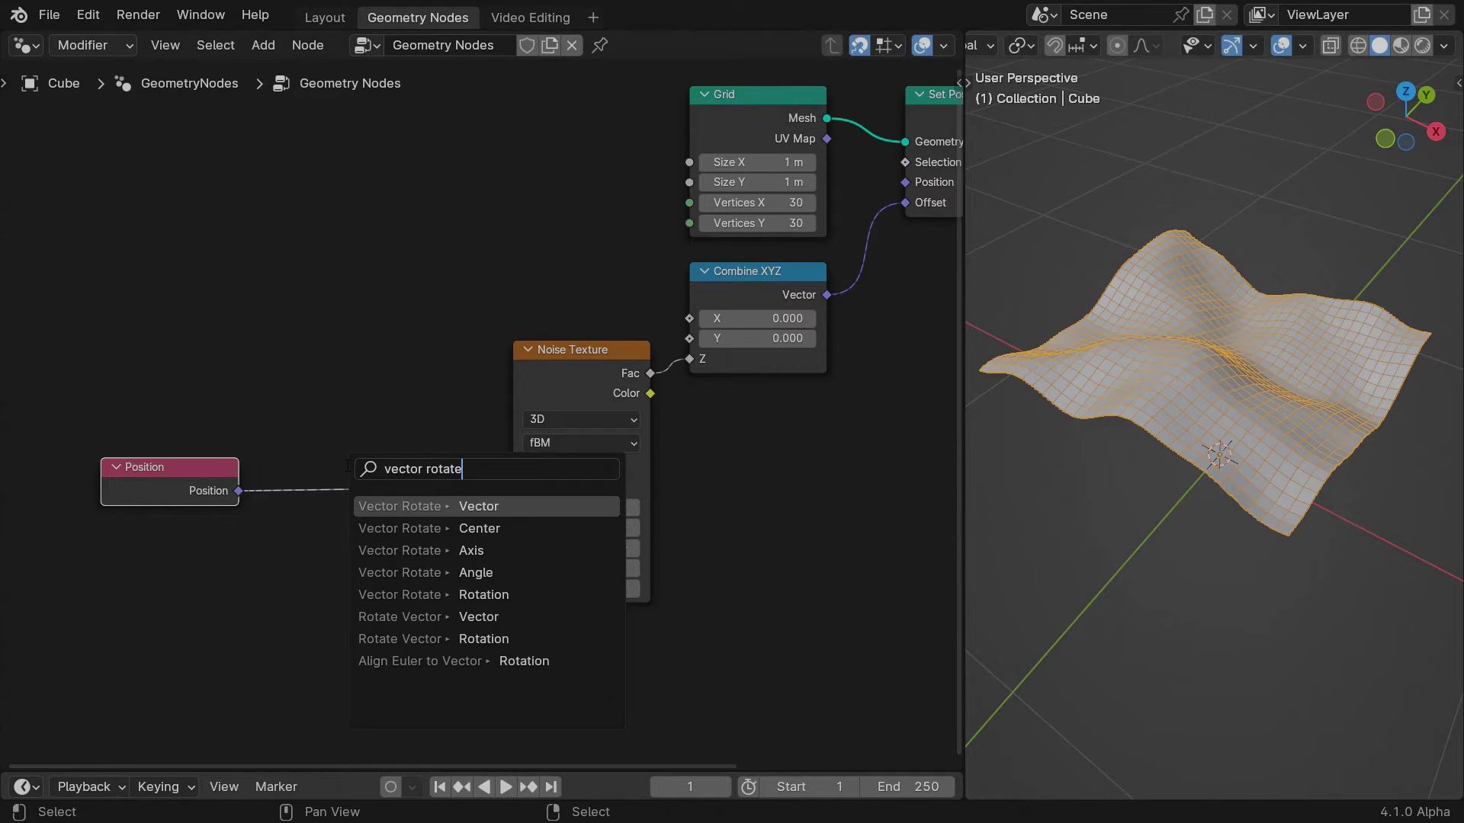
{"action": "key", "text": "Return"}
{"action": "left_click", "coordinate": [376, 445]}
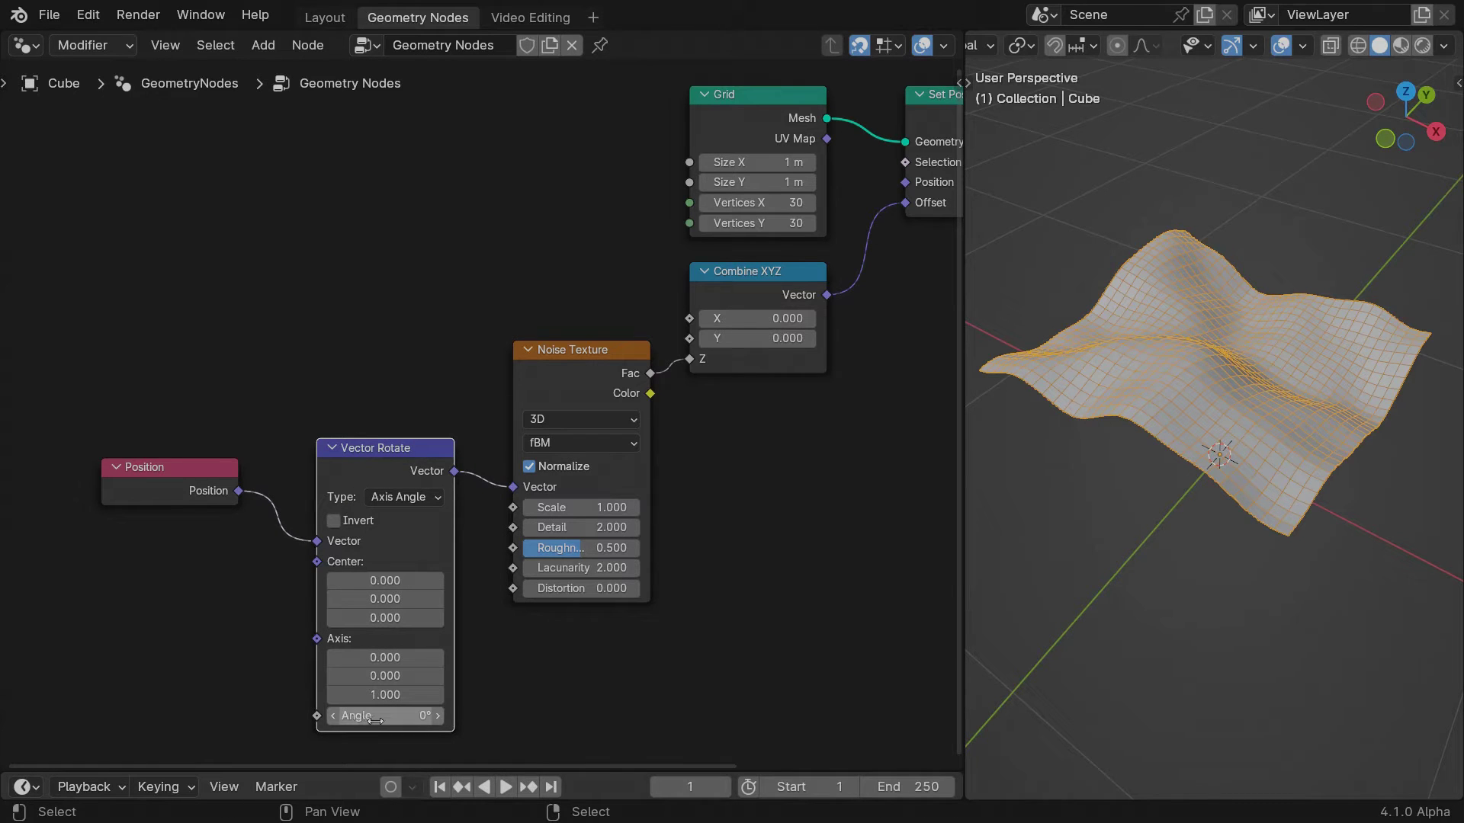
{"action": "left_click_drag", "start_coordinate": [385, 715], "coordinate": [690, 715]}
{"action": "key", "text": "Escape"}
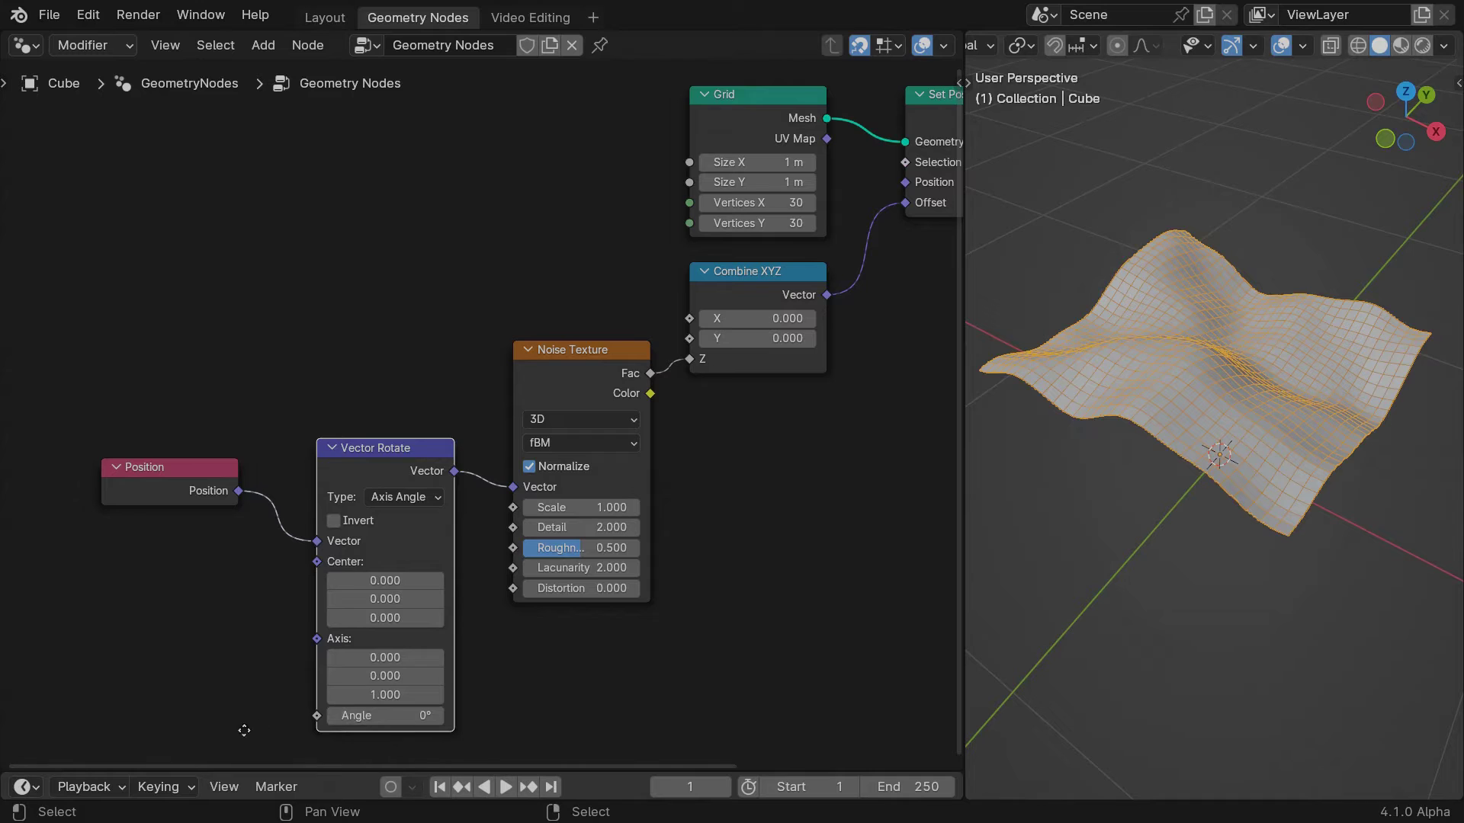
Add a Map Range node whose Result drives the Angle of the Vector Rotate node
{"action": "middle_click_drag", "start_coordinate": [244, 729], "coordinate": [426, 440]}
{"action": "left_click_drag", "start_coordinate": [491, 434], "coordinate": [430, 390]}
{"action": "type", "text": "map ran"}
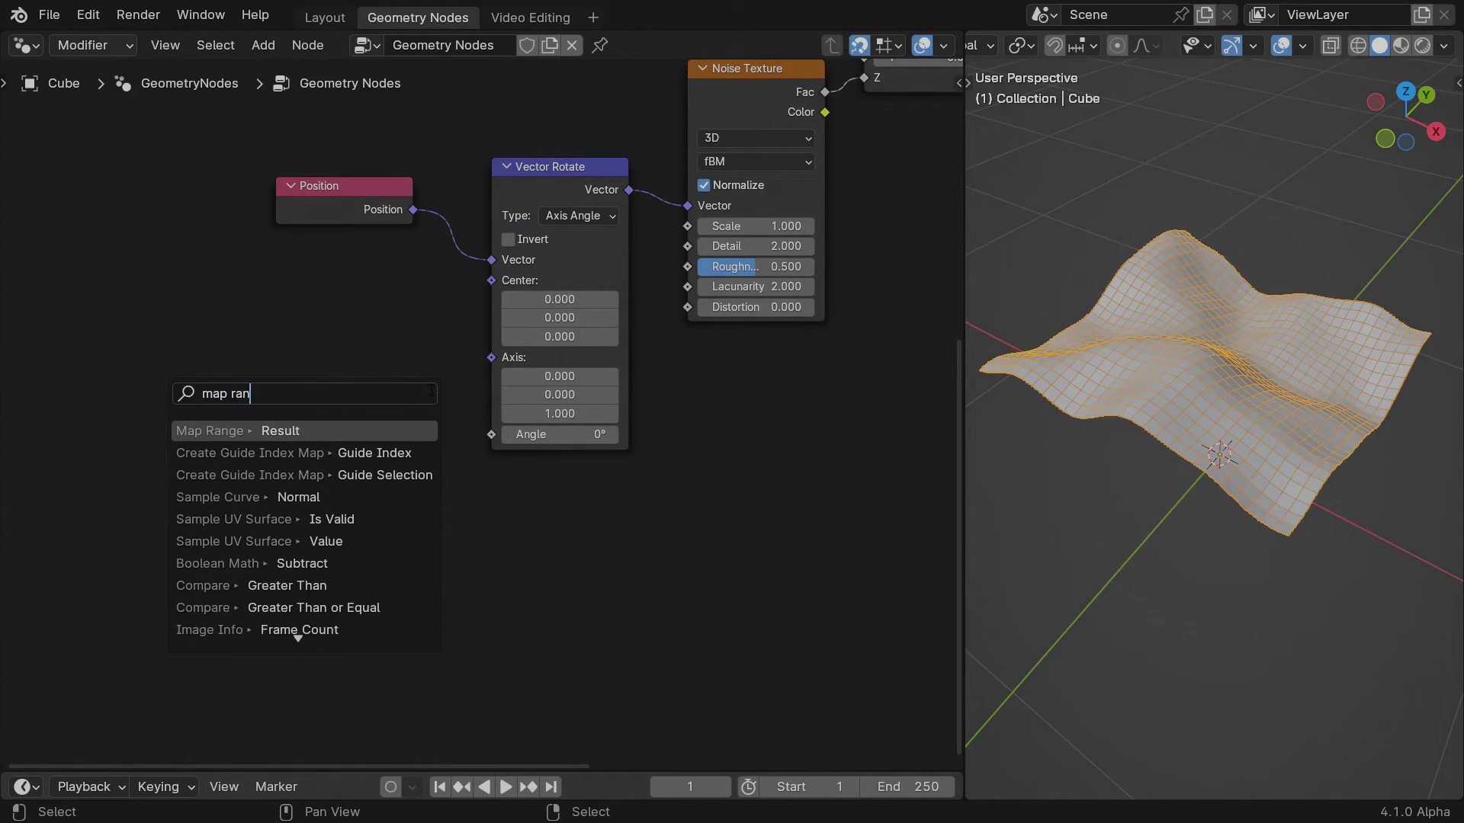
{"action": "key", "text": "Return"}
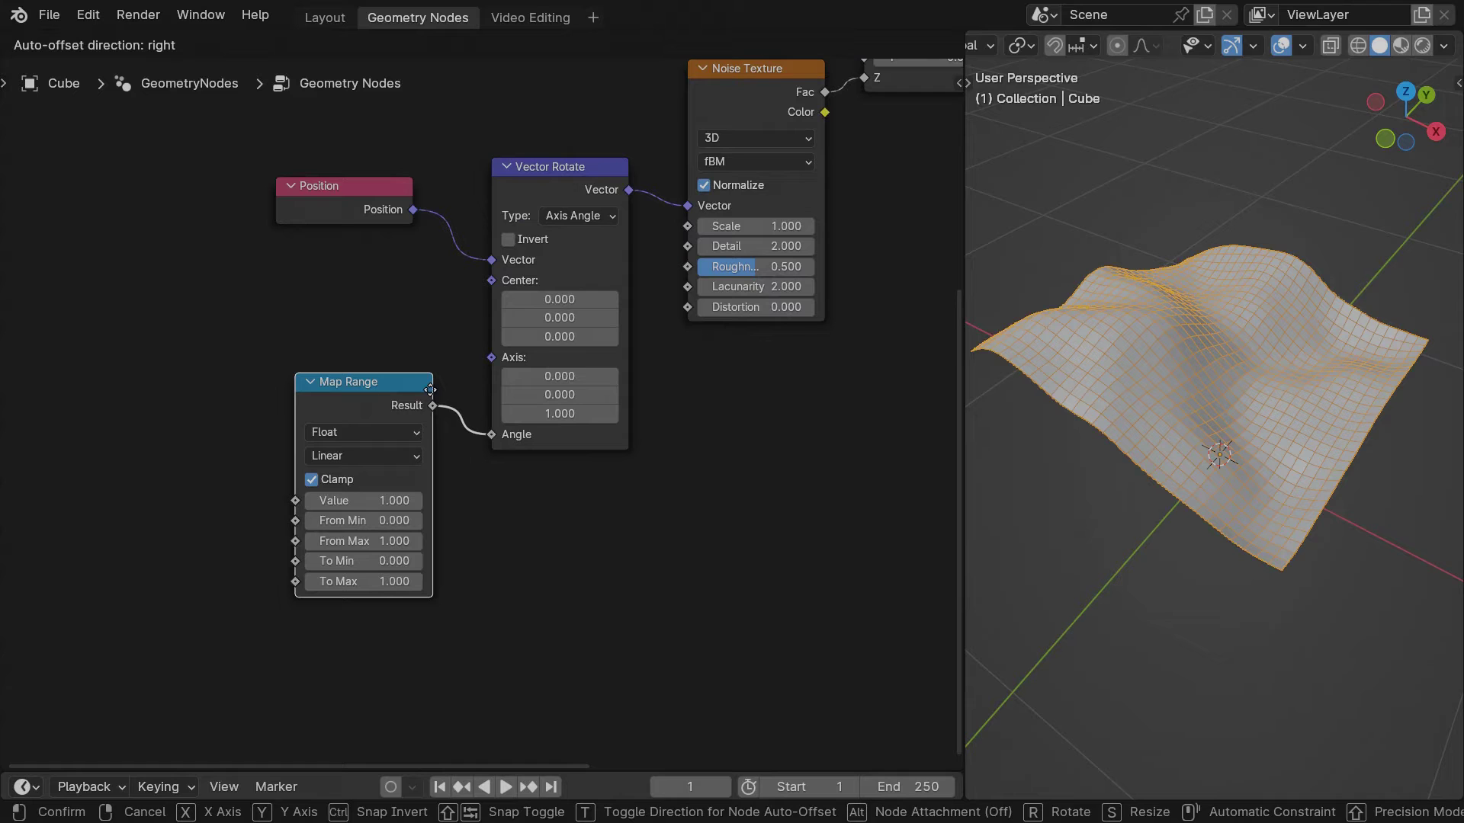
{"action": "left_click", "coordinate": [430, 392]}
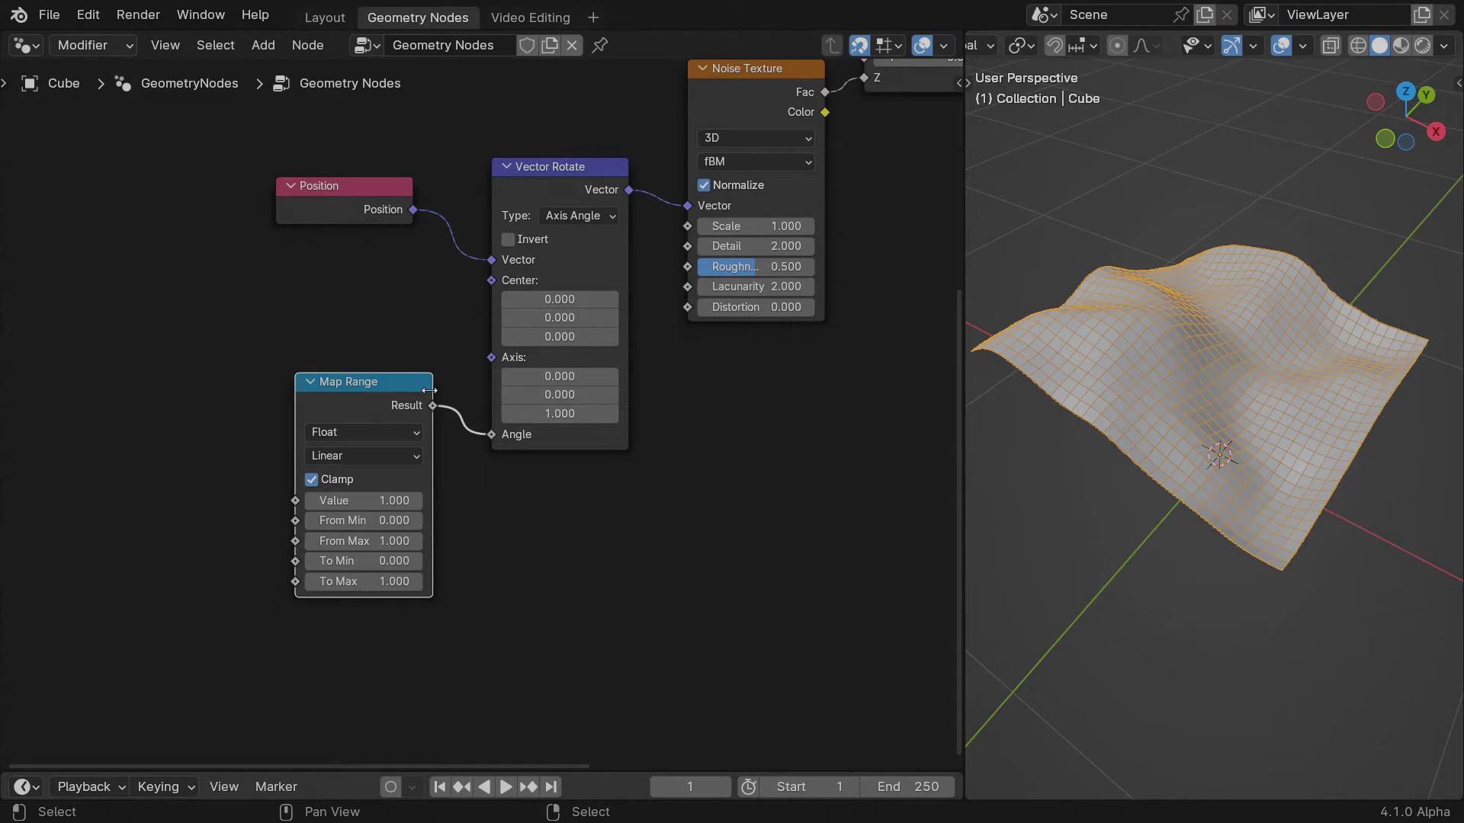
Add a Scene Time node with its Frame output feeding the Value of the Map Range node
{"action": "left_click_drag", "start_coordinate": [295, 503], "coordinate": [252, 480]}
{"action": "type", "text": "frame"}
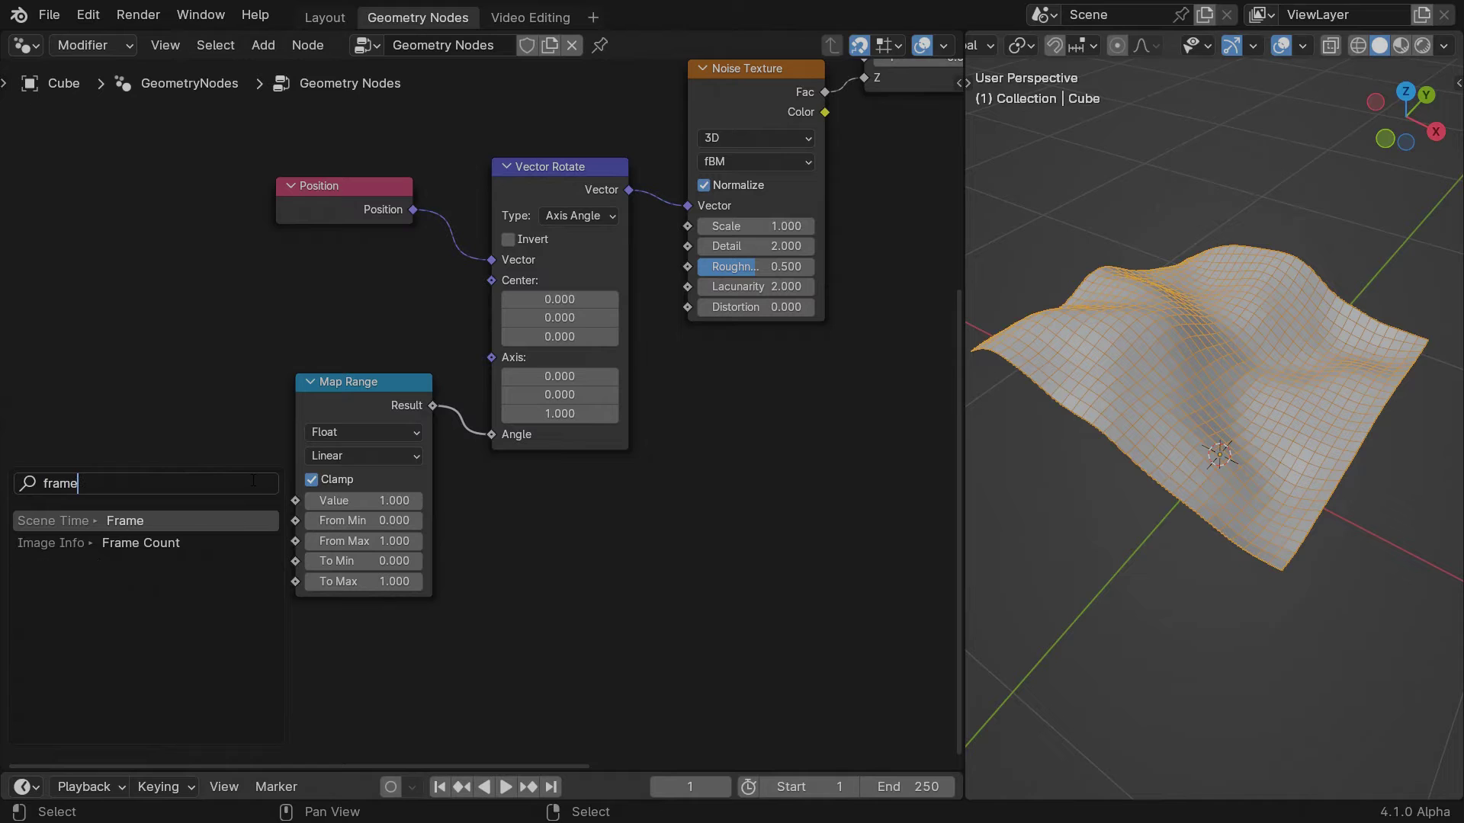
{"action": "key", "text": "Return"}
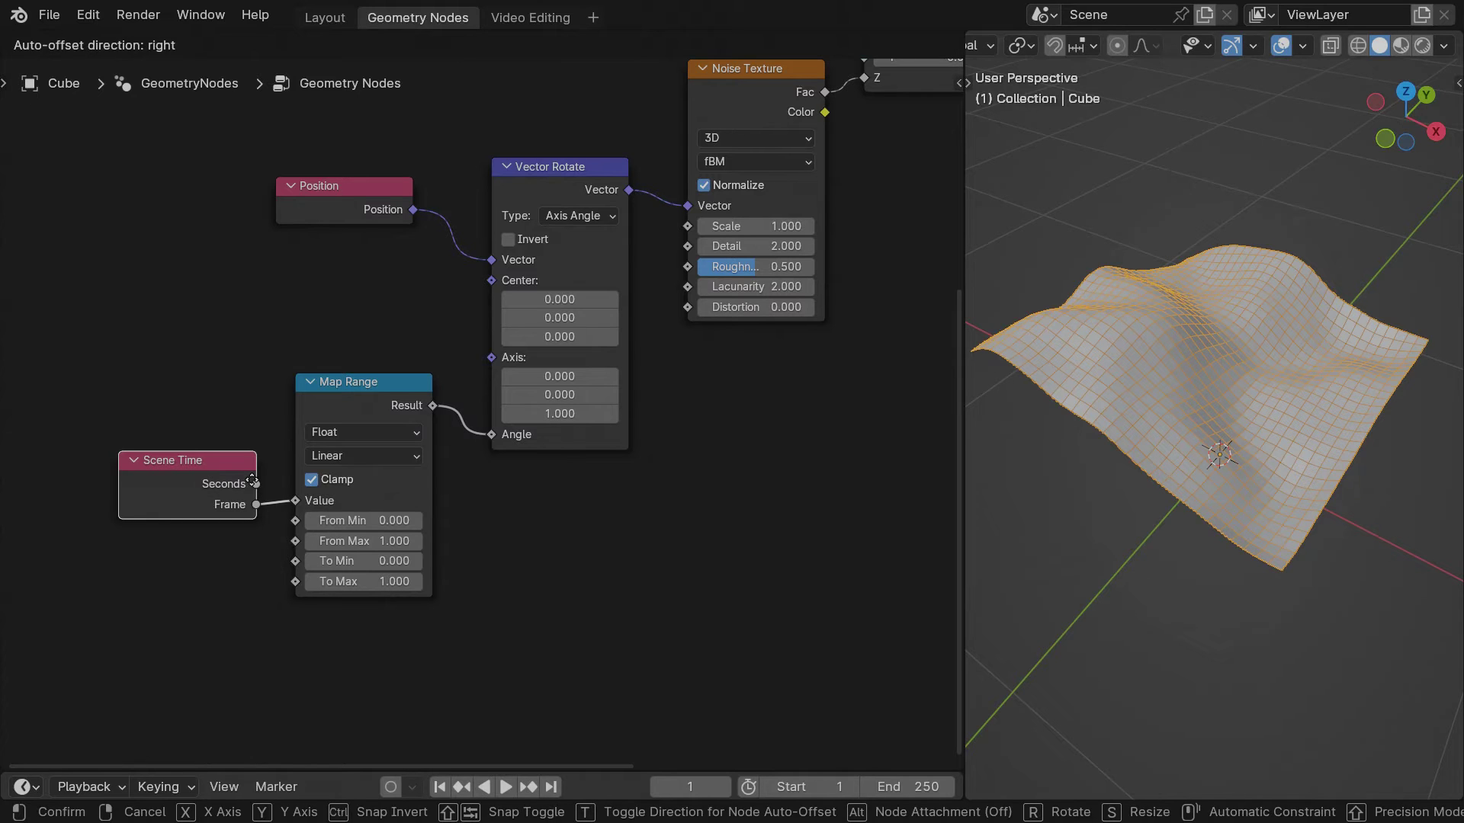
{"action": "left_click", "coordinate": [253, 483]}
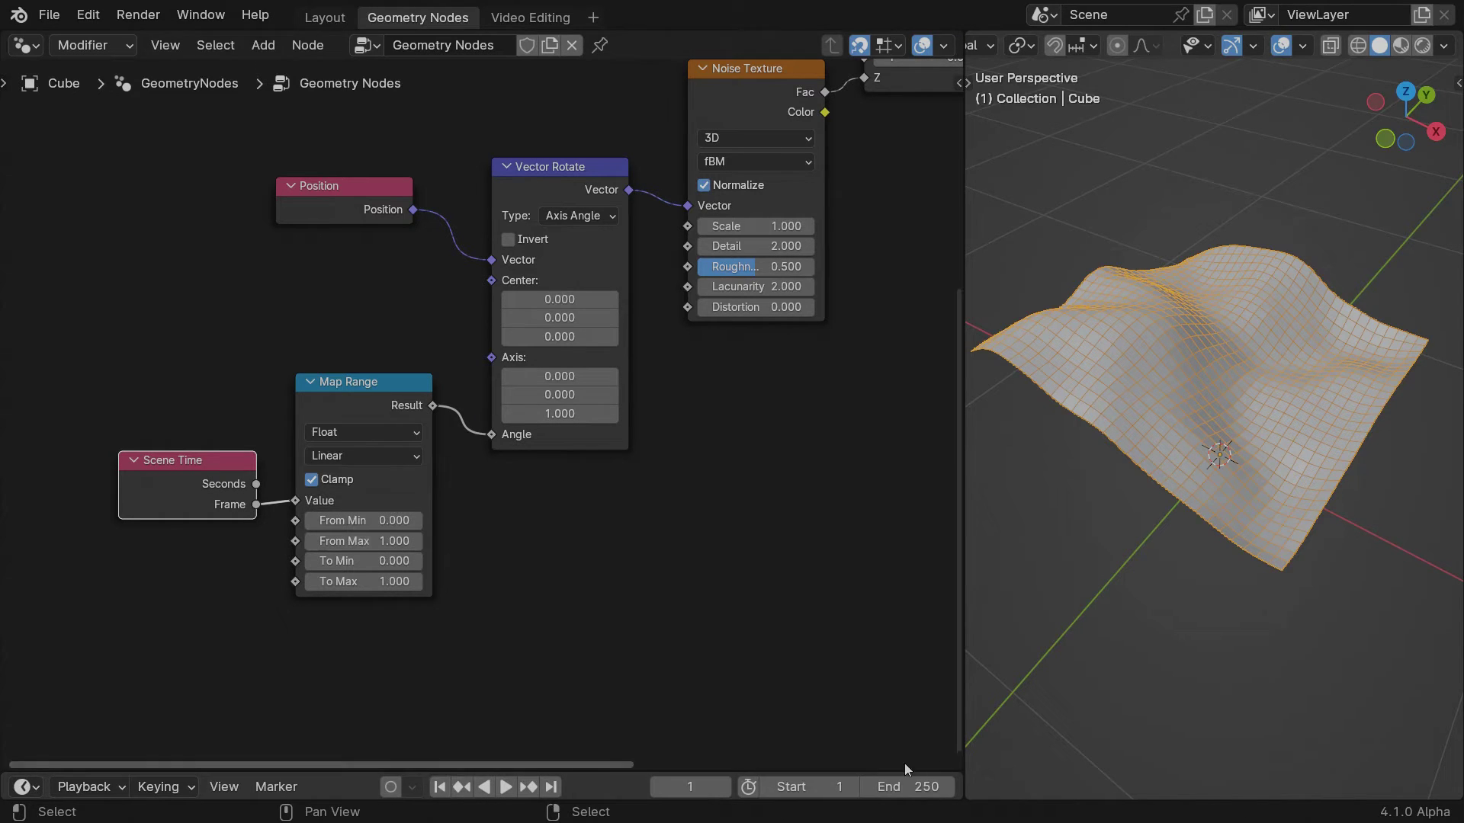
Set the Map Range's From Max to 250 and To Max to tau, and play the animation
{"action": "left_click", "coordinate": [407, 538]}
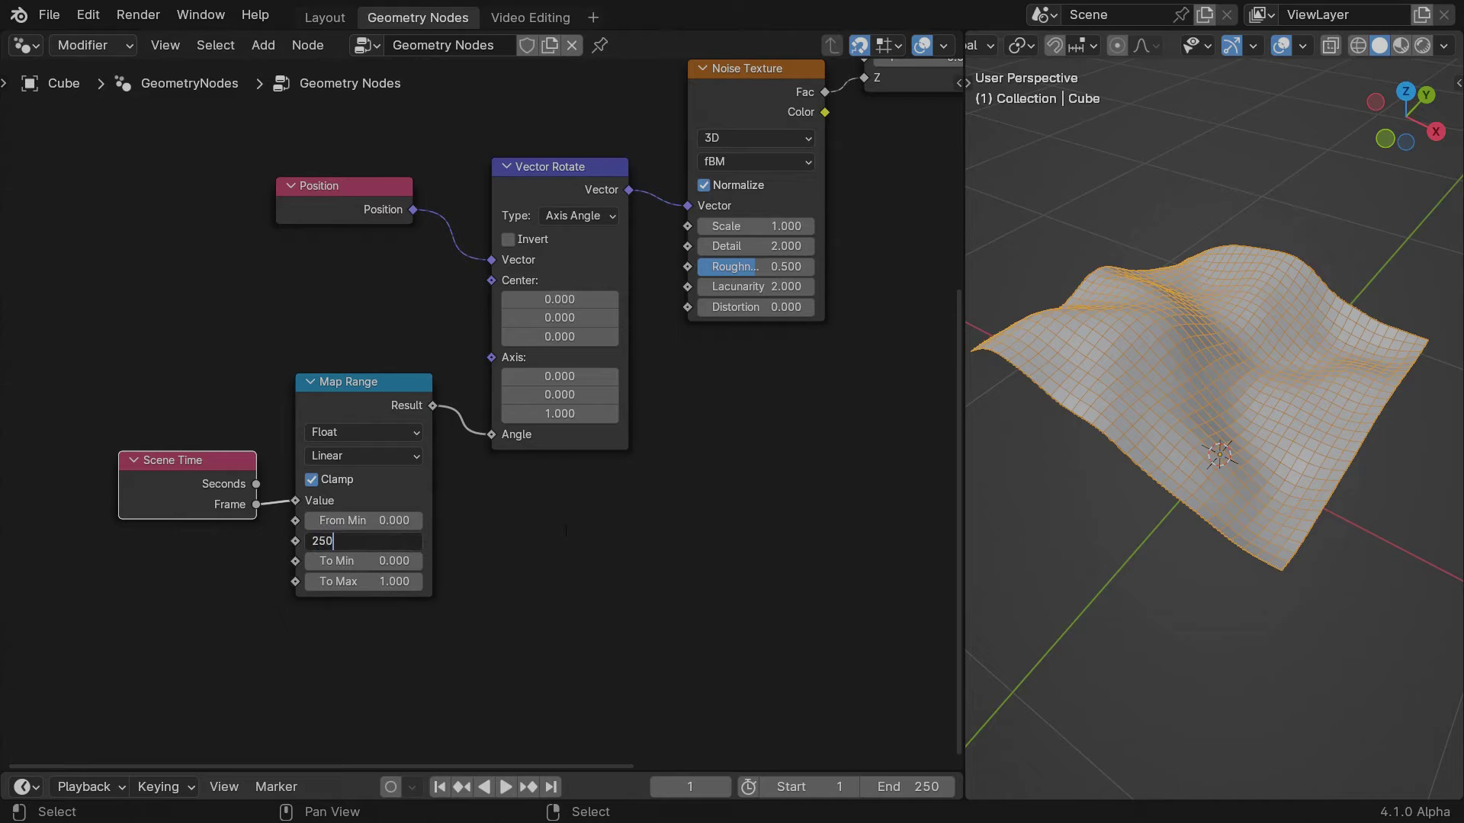
{"action": "key", "text": "Return"}
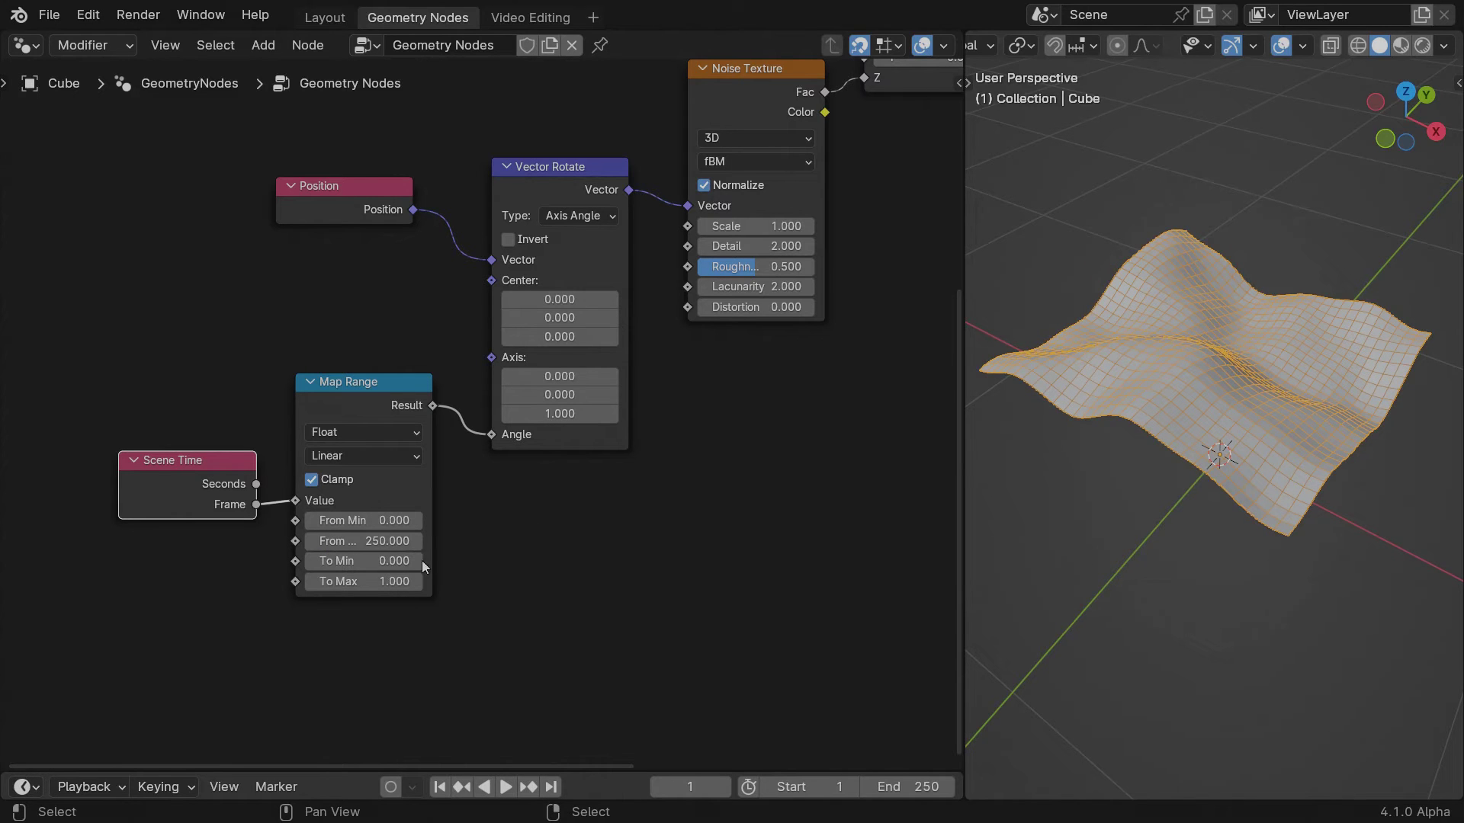
{"action": "left_click", "coordinate": [389, 581]}
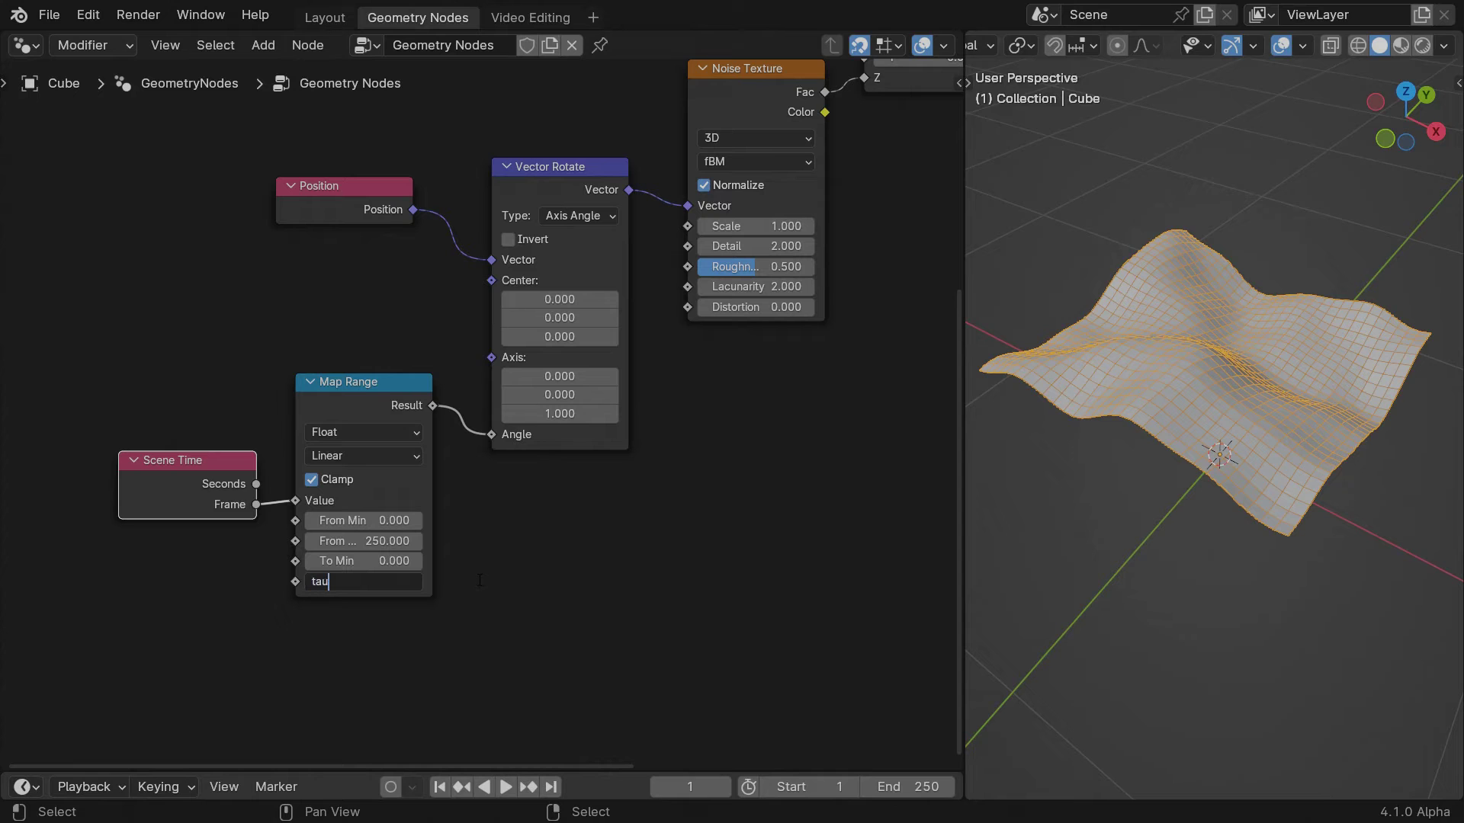
{"action": "key", "text": "Return"}
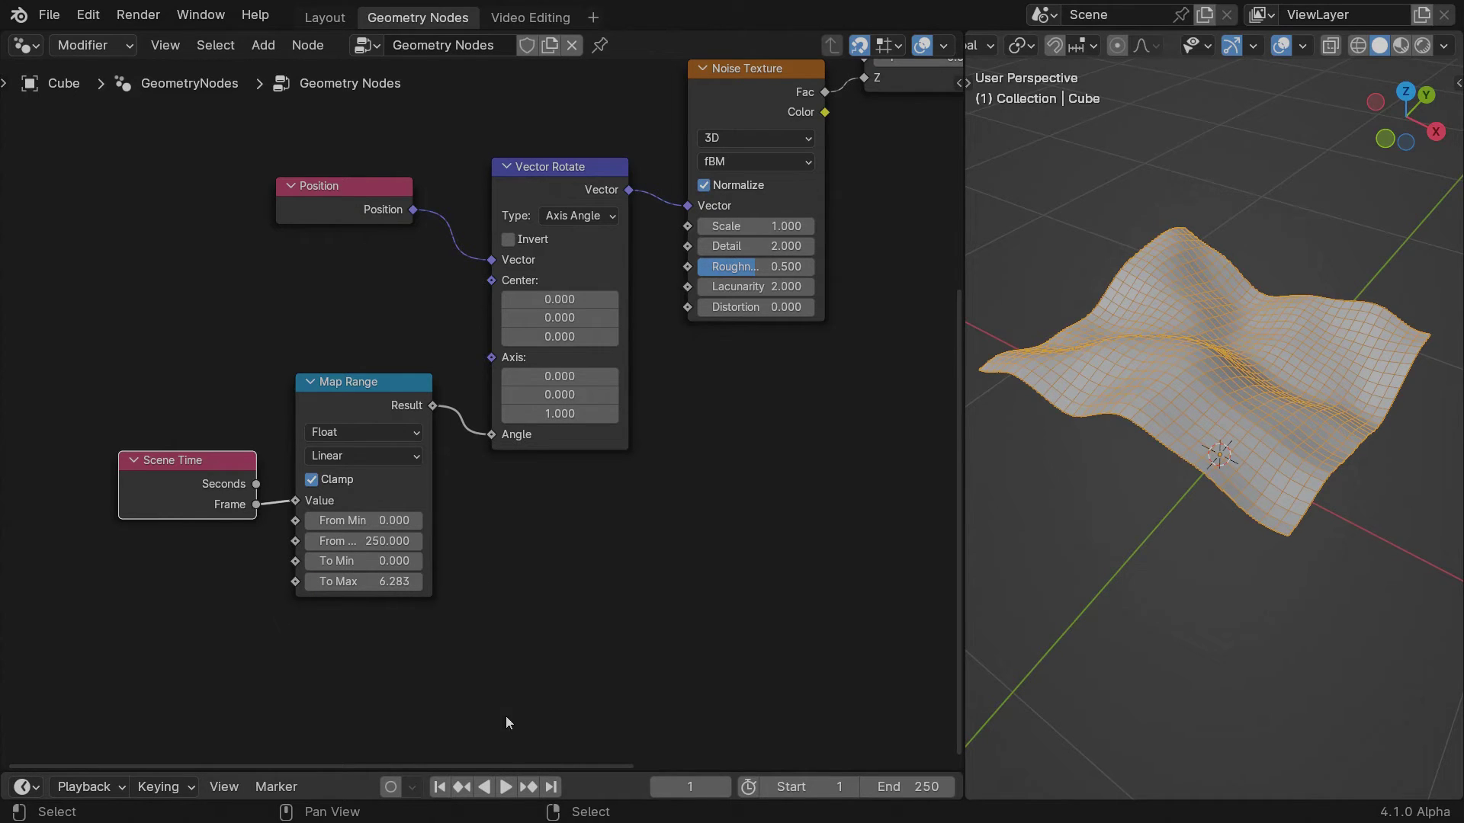
{"action": "left_click", "coordinate": [504, 787]}
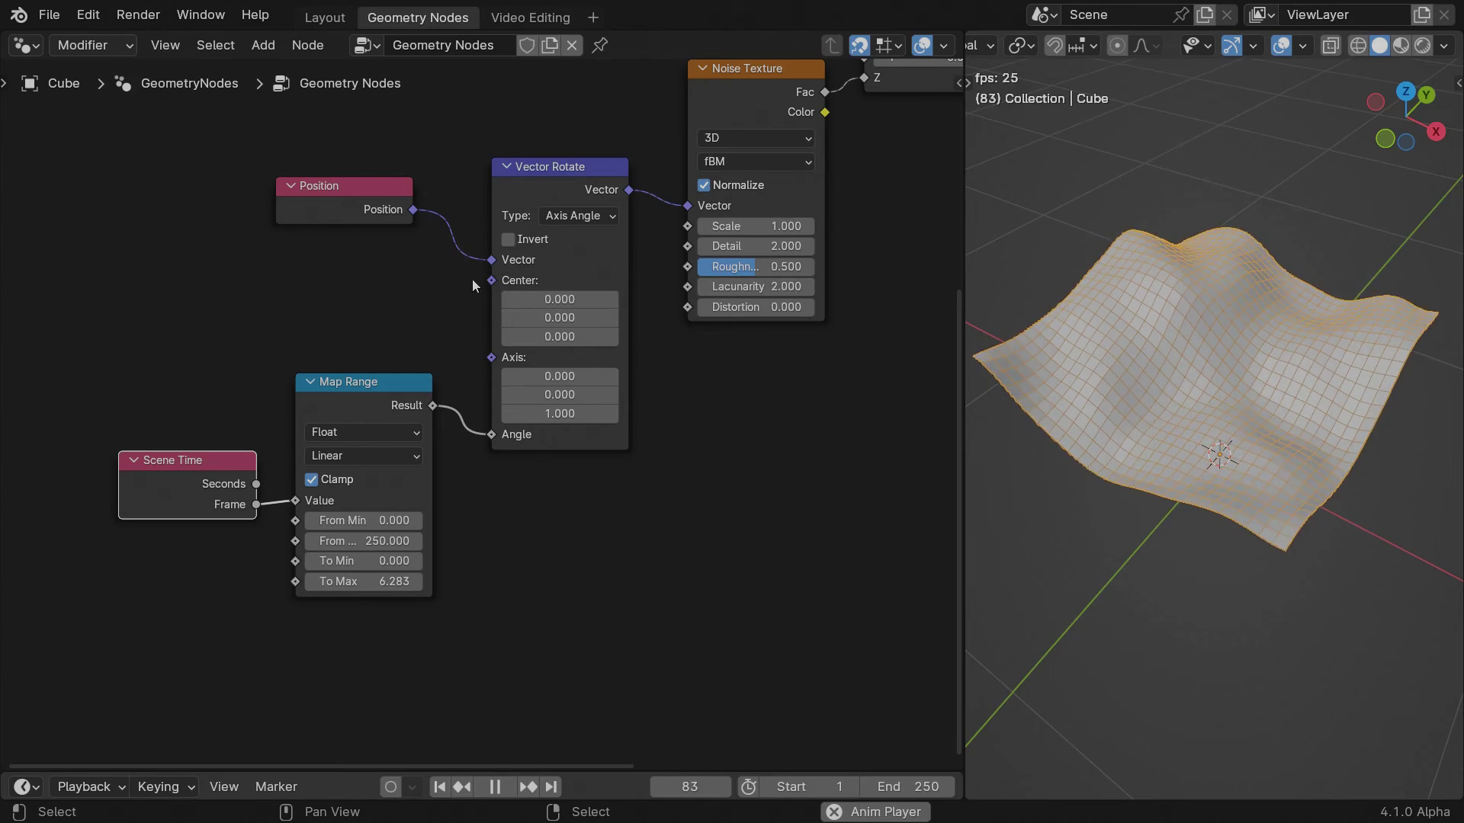
Add a vector Add node fed by Position and connect its output to the Center of Vector Rotate
{"action": "left_click_drag", "start_coordinate": [384, 190], "coordinate": [201, 200]}
{"action": "type", "text": "ad"}
{"action": "key", "text": "Return"}
{"action": "left_click", "coordinate": [290, 229]}
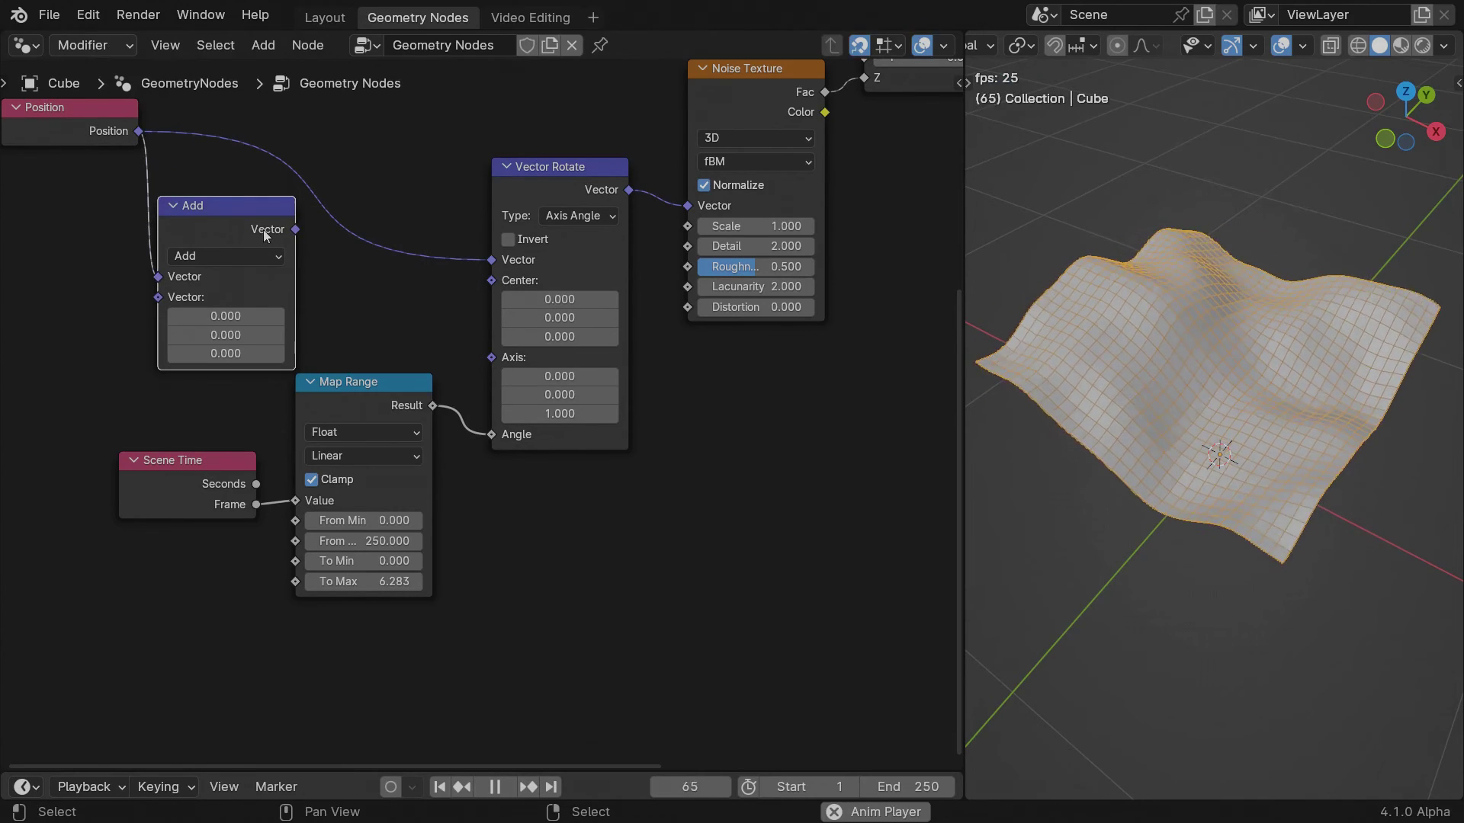
{"action": "left_click_drag", "start_coordinate": [295, 229], "coordinate": [497, 292]}
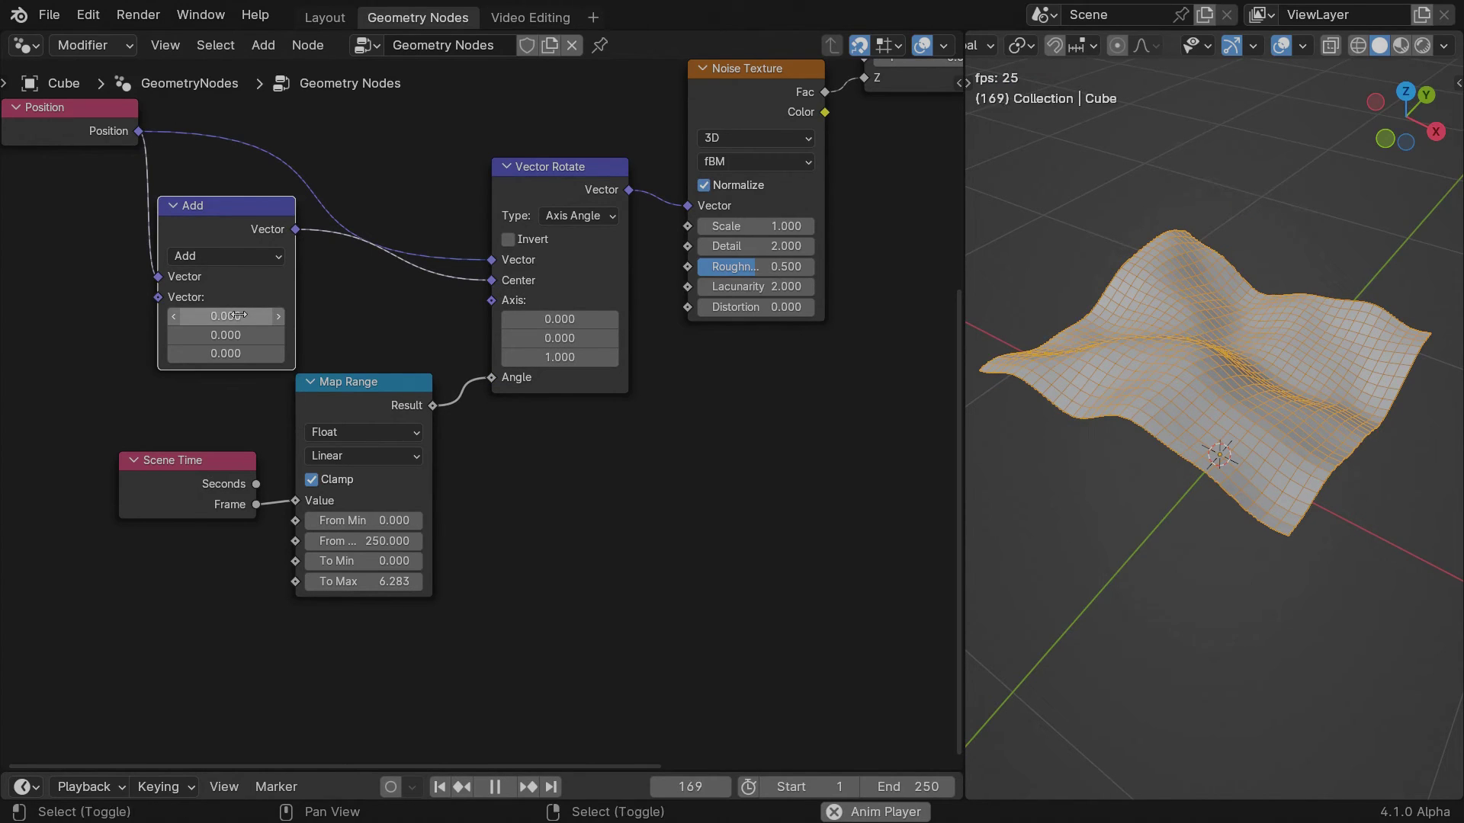
Set the Add node's X value to 0.4 and the Noise Texture's Scale to 1.22 during playback
{"action": "left_click_drag", "start_coordinate": [238, 315], "coordinate": [239, 314], "text": "shift"}
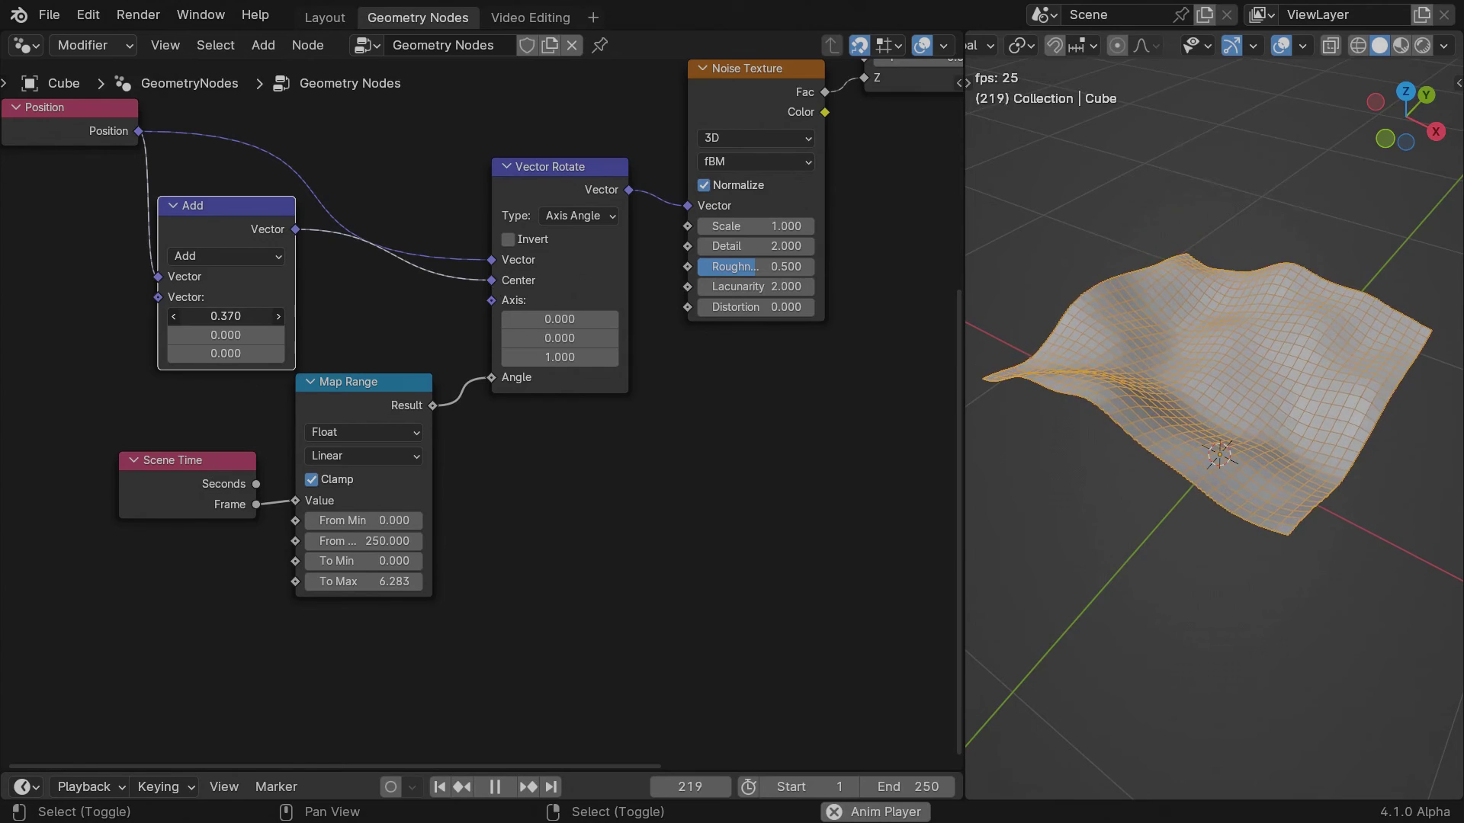
{"action": "left_click_drag", "start_coordinate": [239, 315], "coordinate": [239, 315], "text": "shift"}
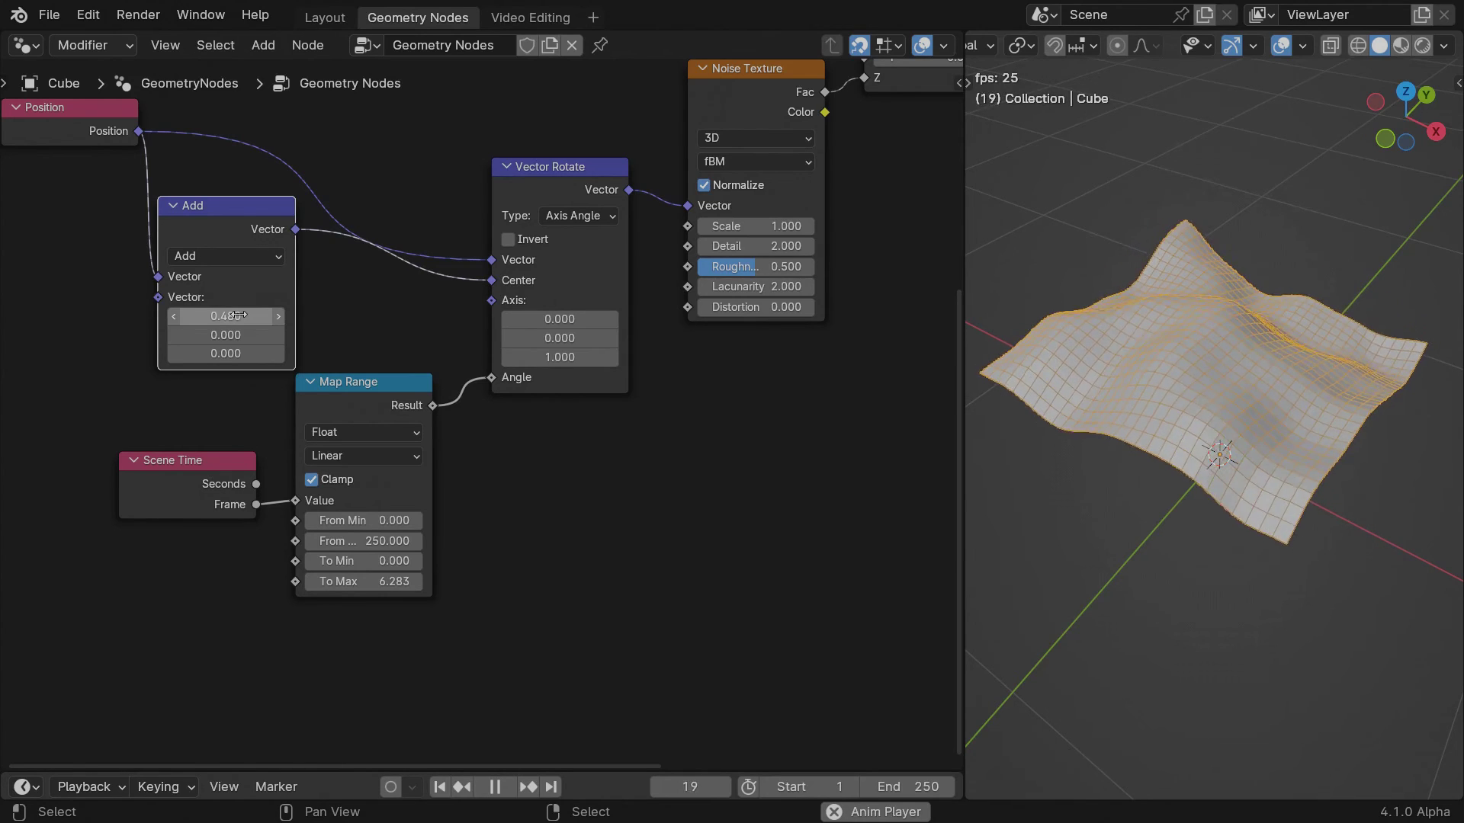
{"action": "left_click_drag", "start_coordinate": [239, 315], "coordinate": [226, 319], "text": "shift"}
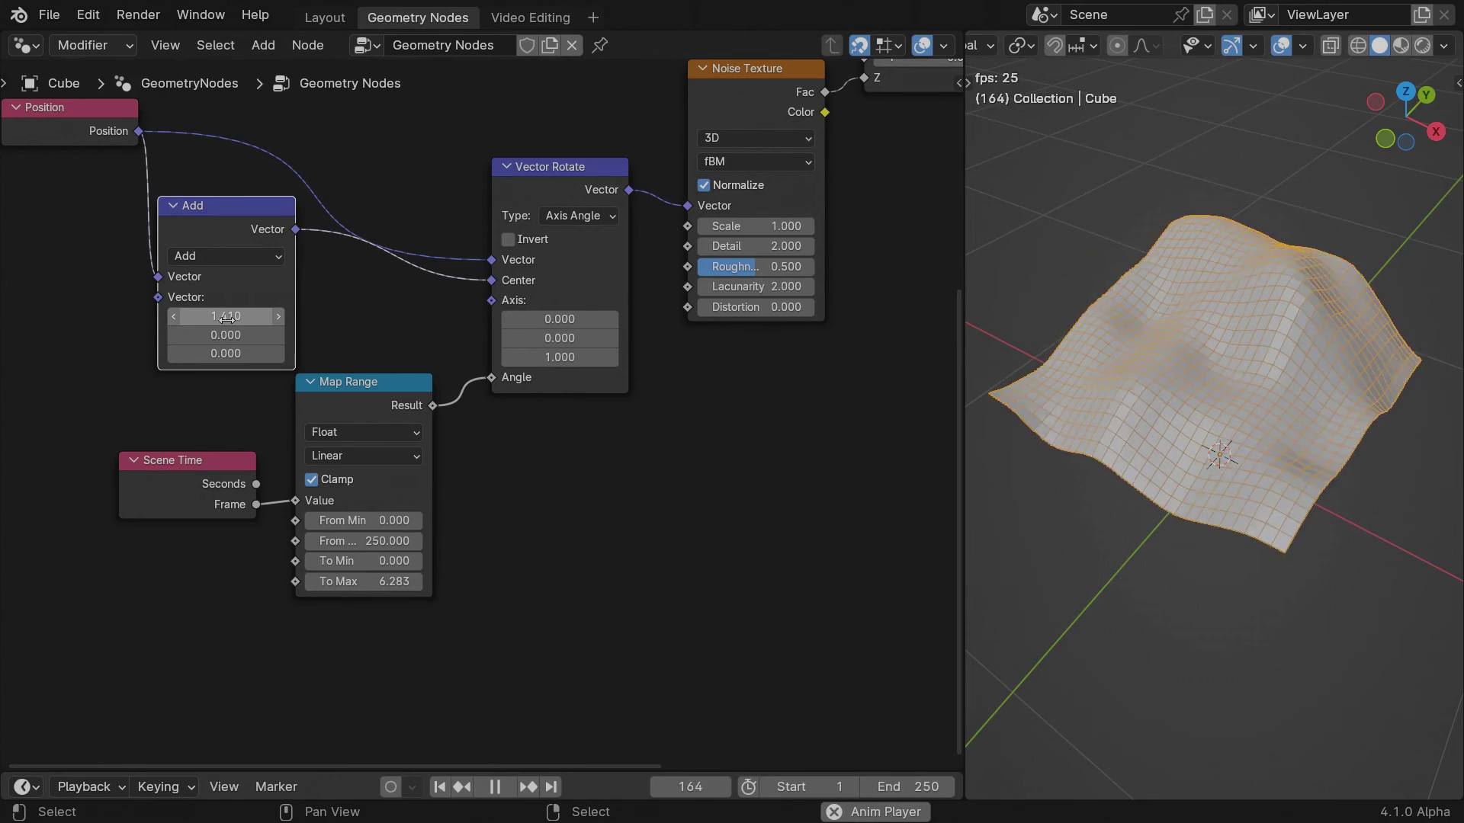
{"action": "left_click_drag", "start_coordinate": [227, 318], "coordinate": [226, 318], "text": "shift"}
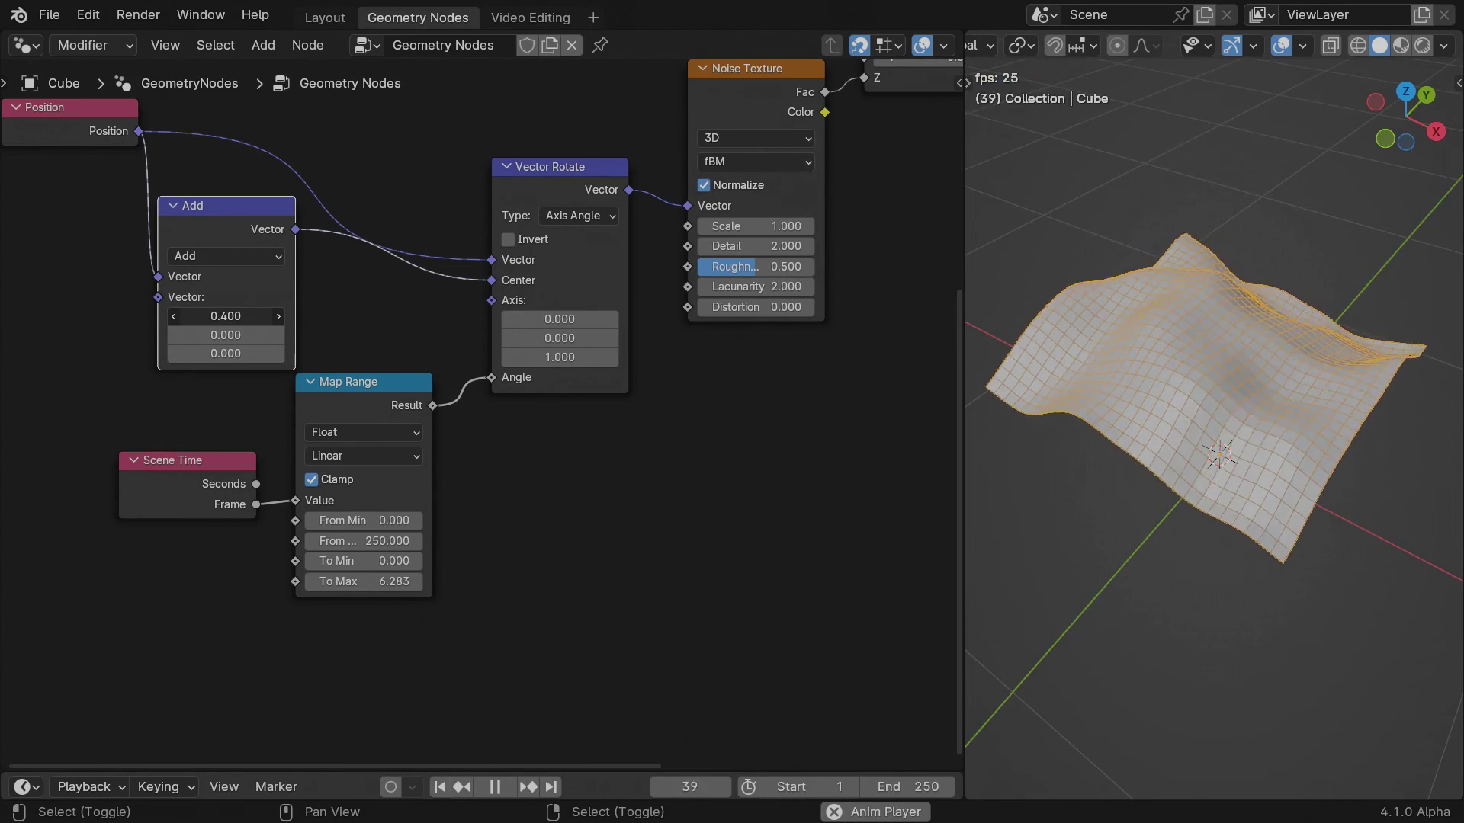
{"action": "left_click_drag", "start_coordinate": [755, 226], "coordinate": [757, 227], "text": "shift"}
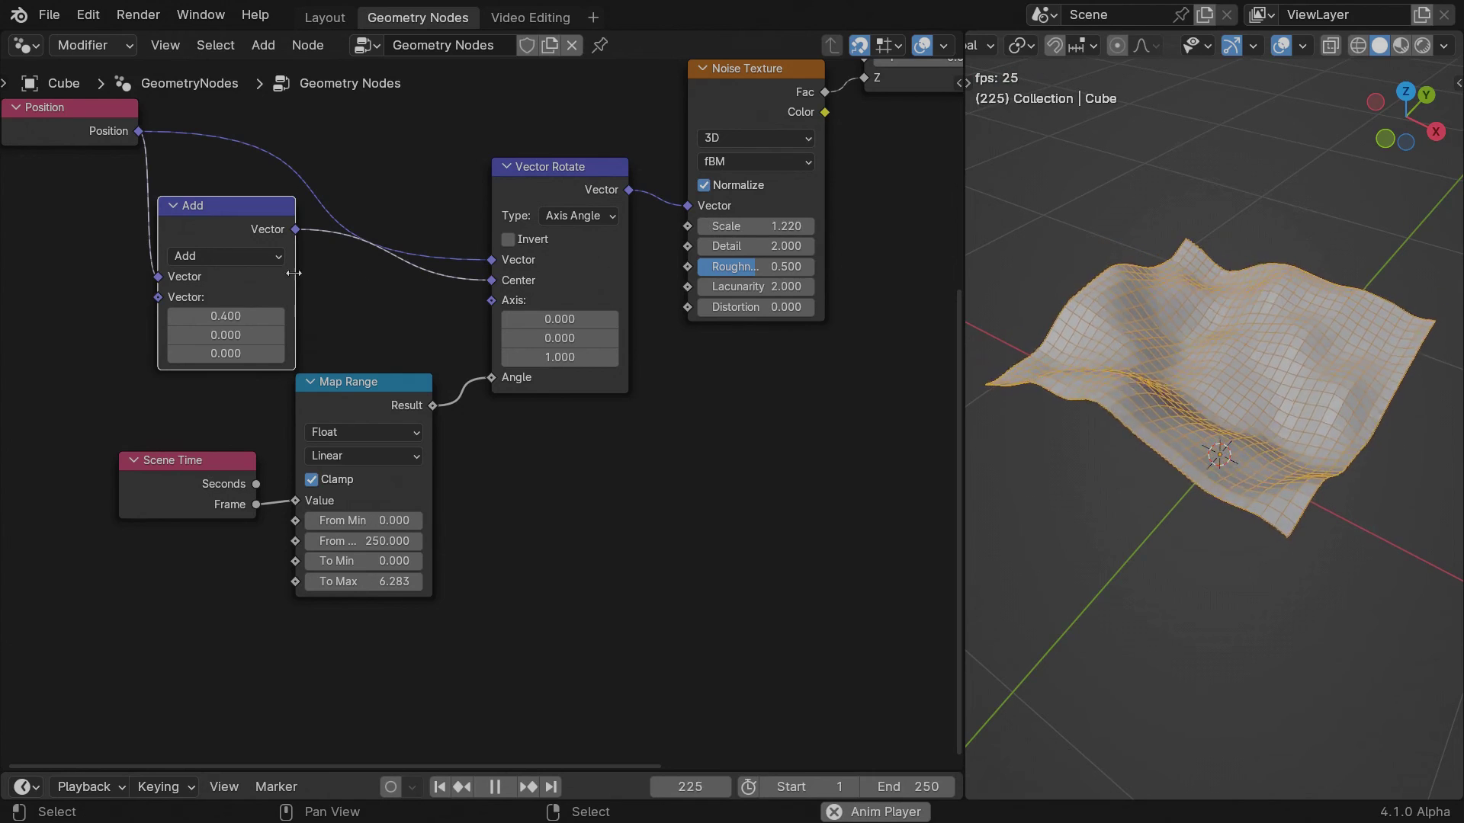
Set the Add node's Y value to 0.62 and its X value to 0.6
{"action": "left_click_drag", "start_coordinate": [225, 334], "coordinate": [225, 335], "text": "shift"}
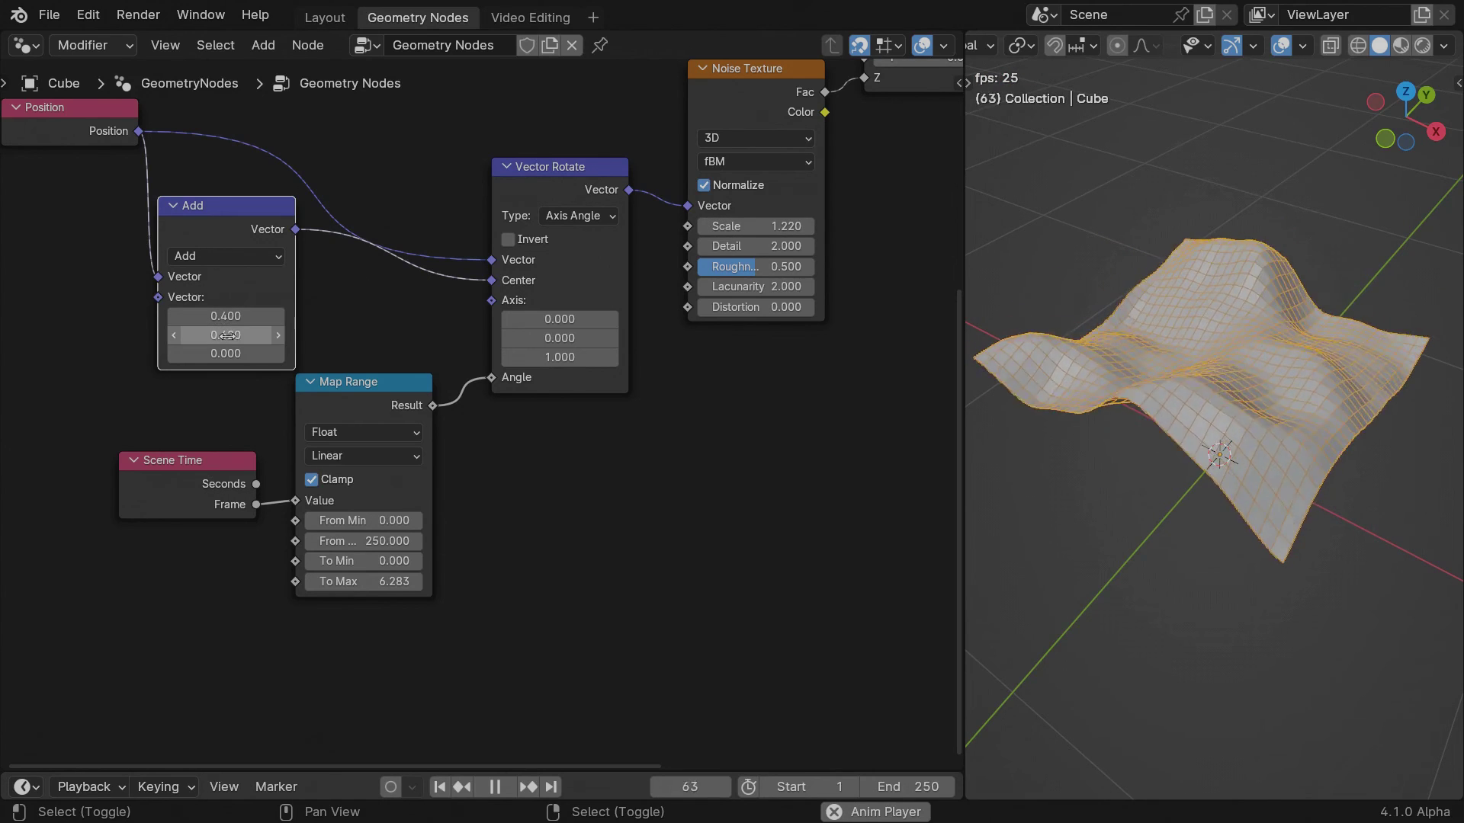
{"action": "left_click_drag", "start_coordinate": [233, 315], "coordinate": [232, 315], "text": "shift"}
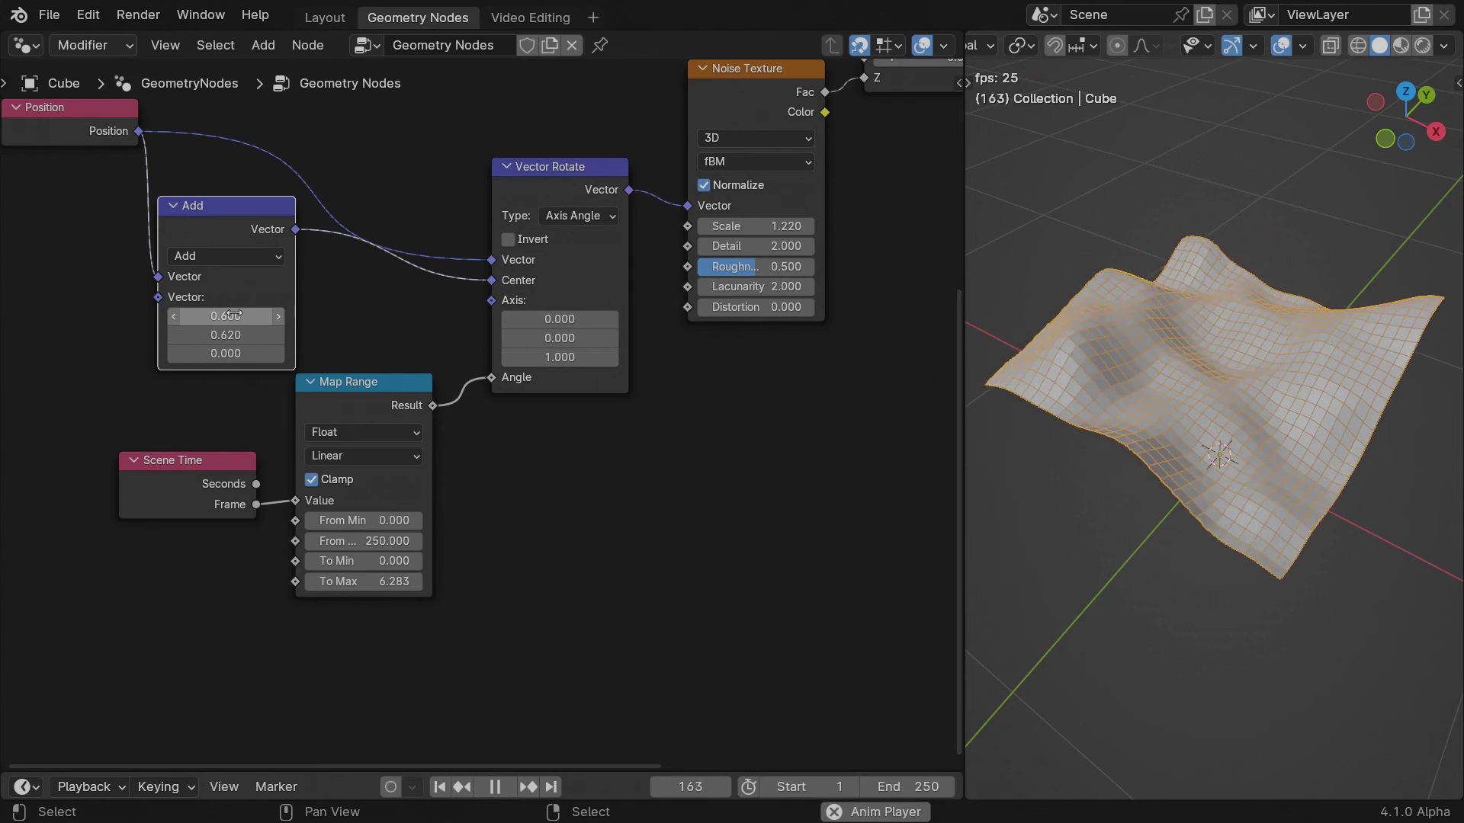
{"action": "scroll", "coordinate": [716, 501], "scroll_direction": "down", "scroll_amount": 3}
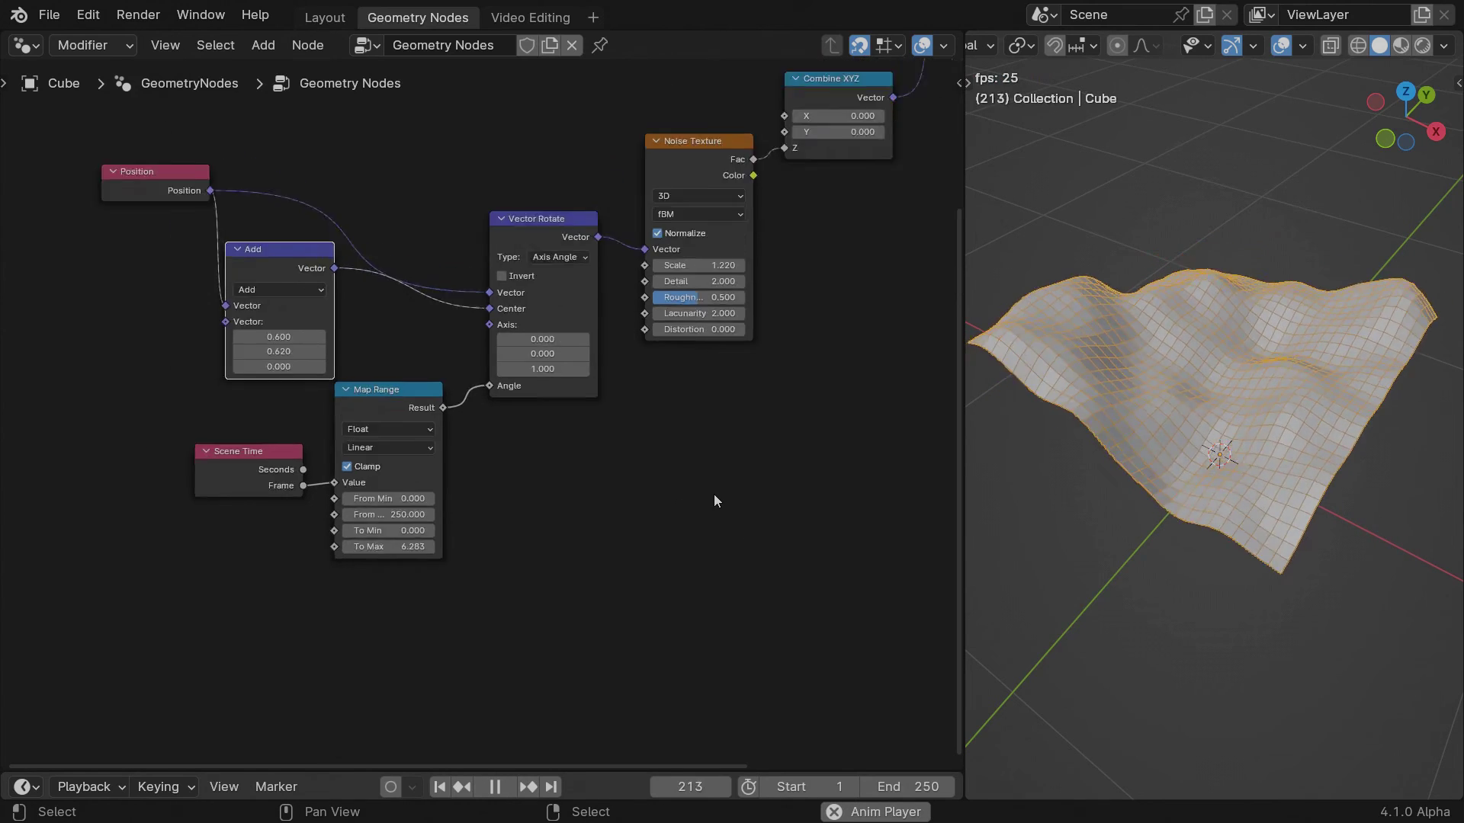
{"action": "middle_click_drag", "start_coordinate": [696, 454], "coordinate": [562, 564]}
{"action": "scroll", "coordinate": [562, 564], "scroll_direction": "up", "scroll_amount": 1}
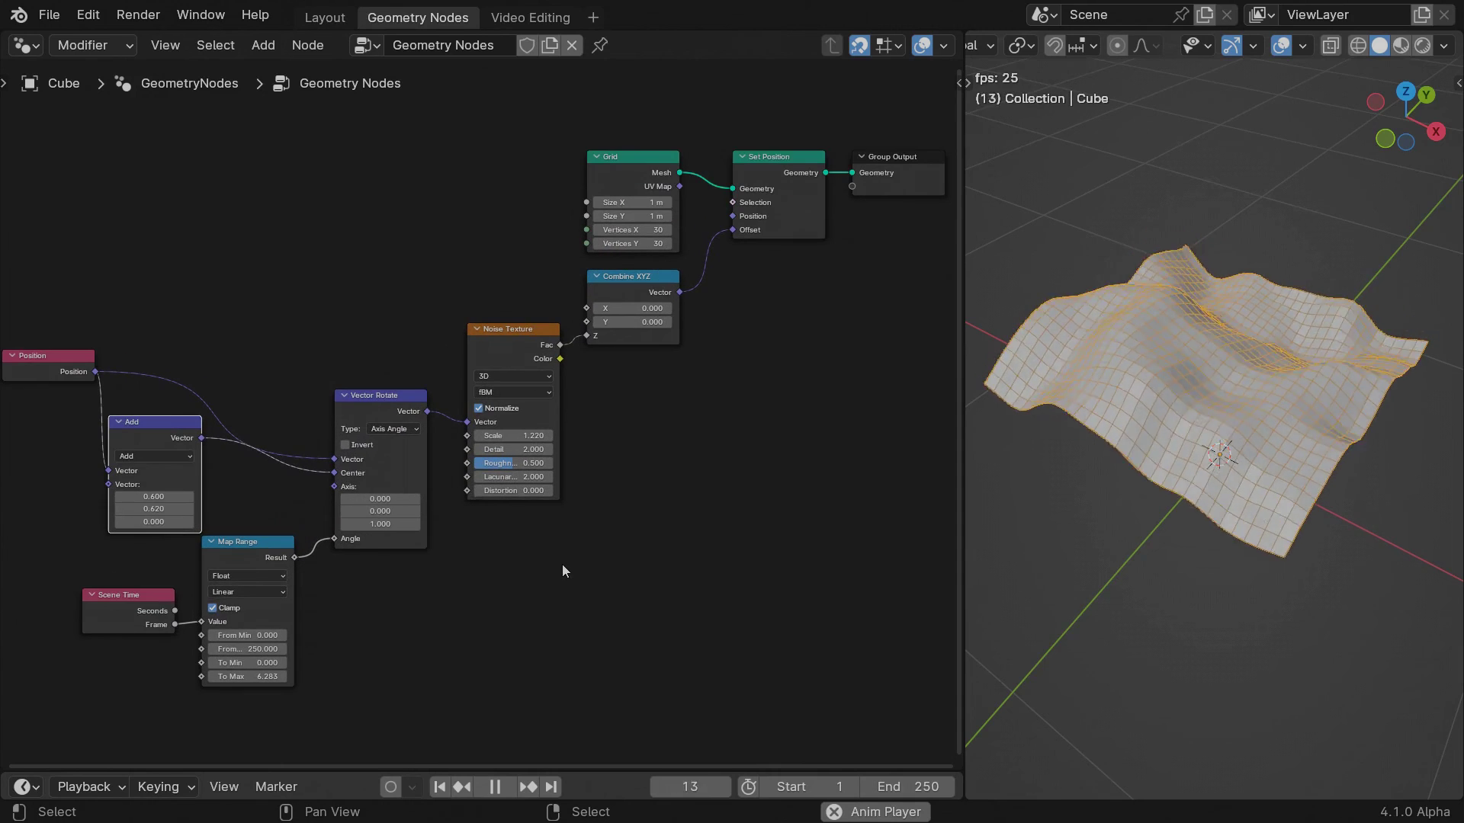